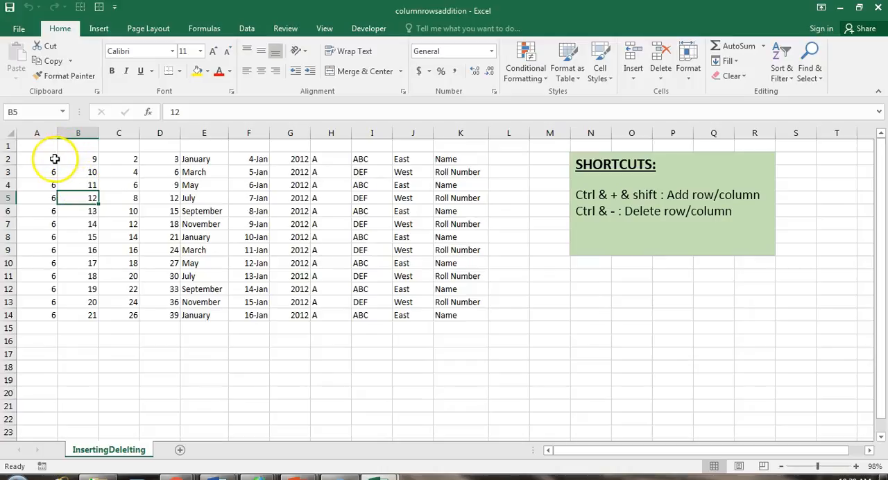
Insert a blank cell at B2, shifting the existing cells in that row right.
click(73, 159)
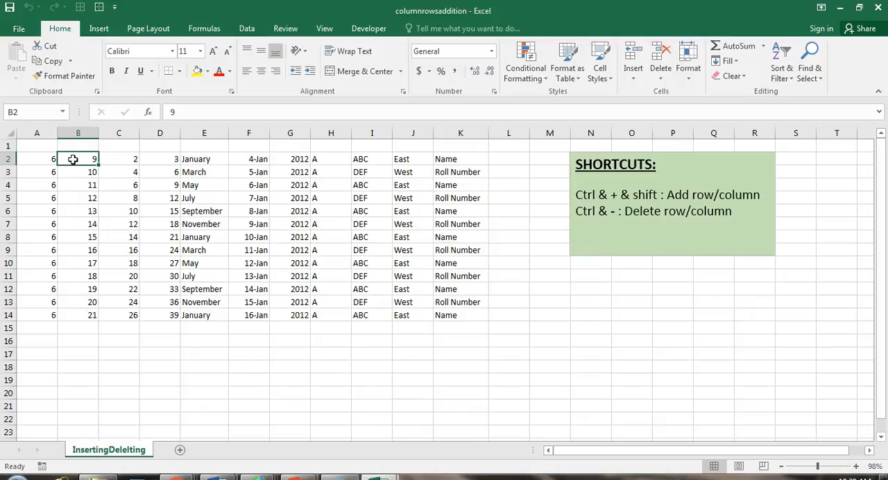
right_click(74, 161)
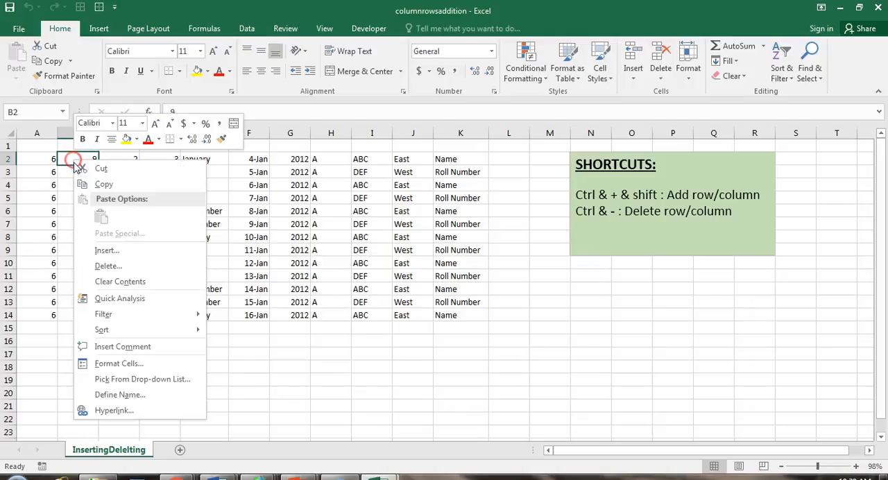
click(111, 251)
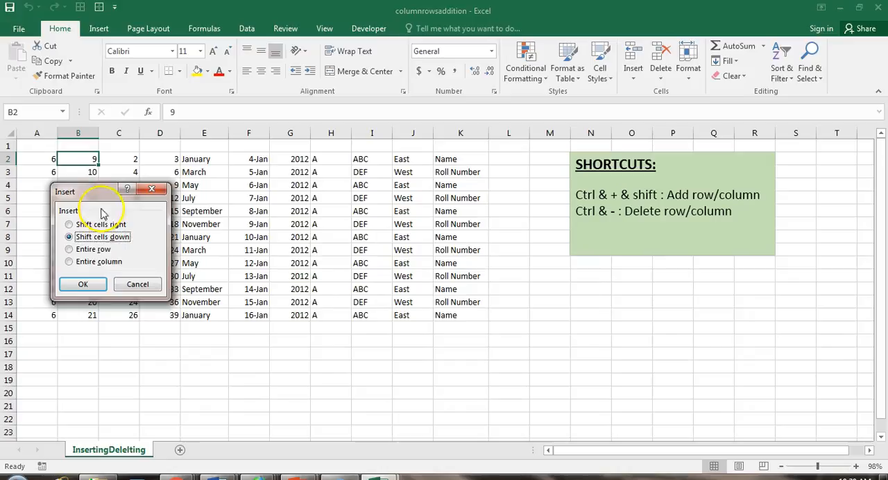
drag(97, 196, 263, 154)
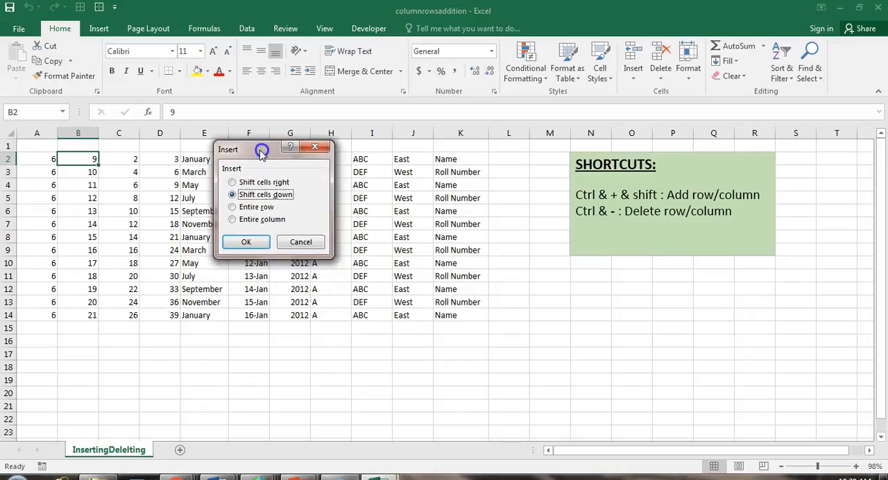
click(233, 183)
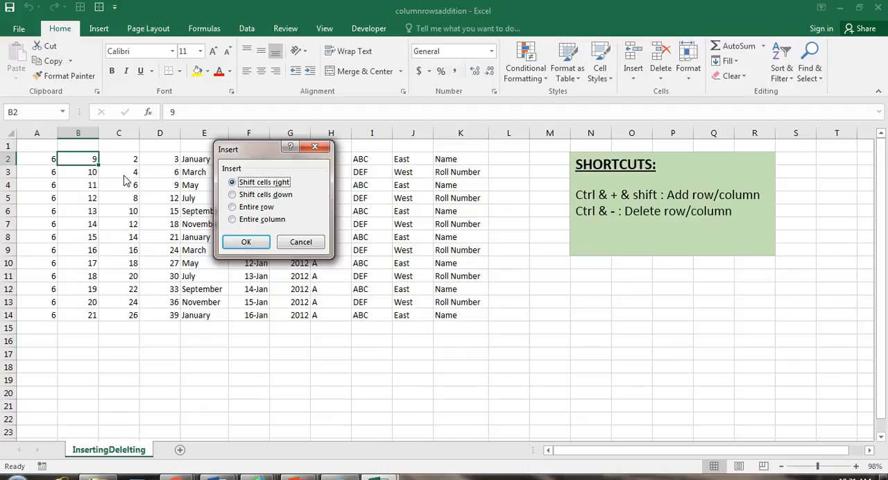
drag(250, 149, 193, 162)
click(175, 194)
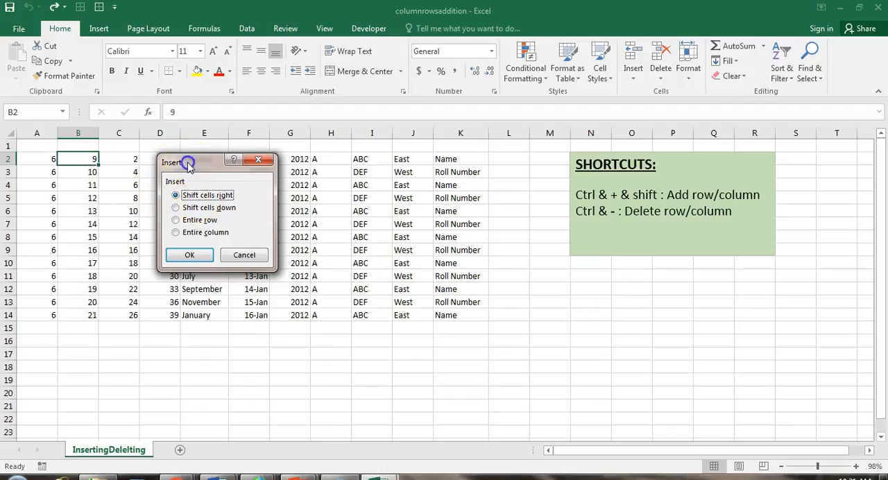
drag(188, 165, 190, 182)
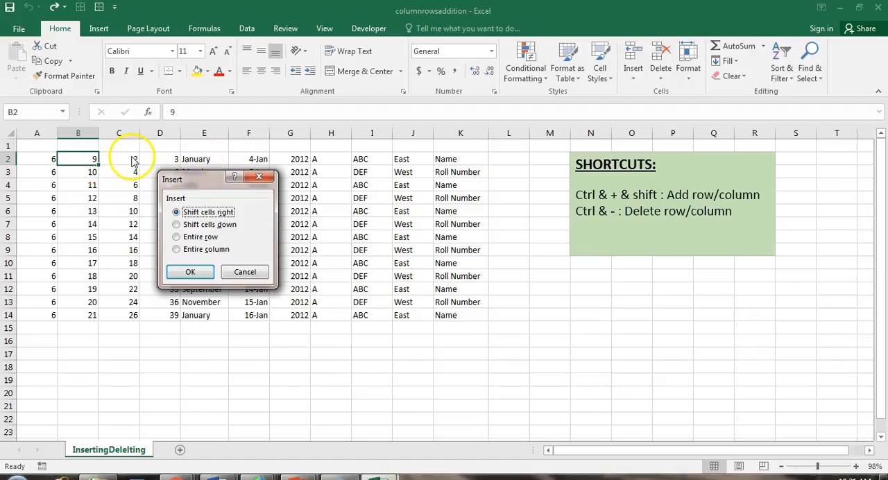
click(191, 271)
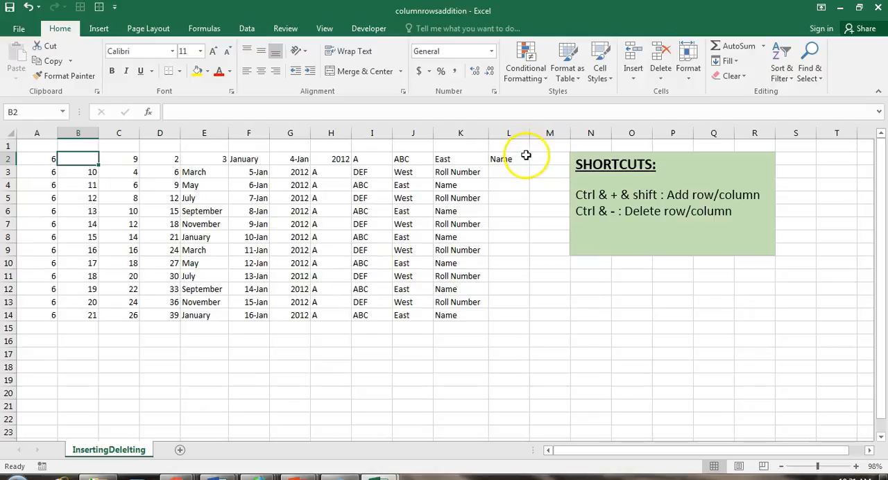
Delete the blank cell B2, shifting the remaining cells in the row left.
right_click(81, 158)
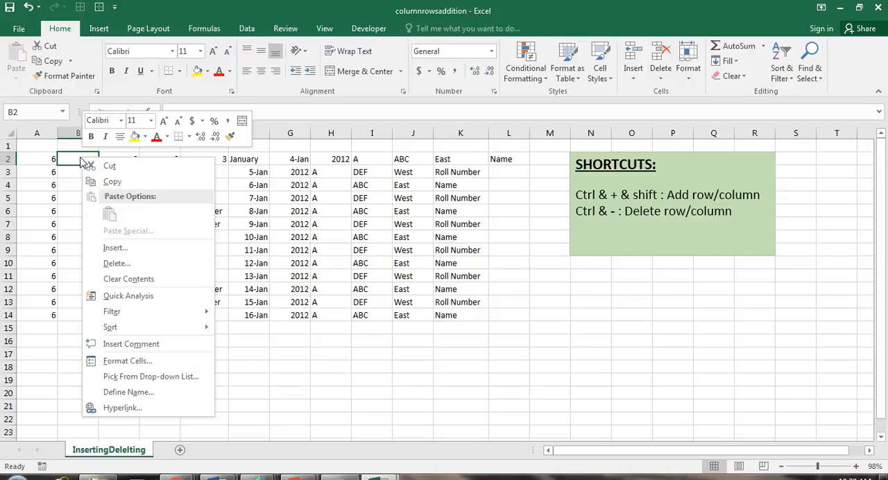
click(114, 266)
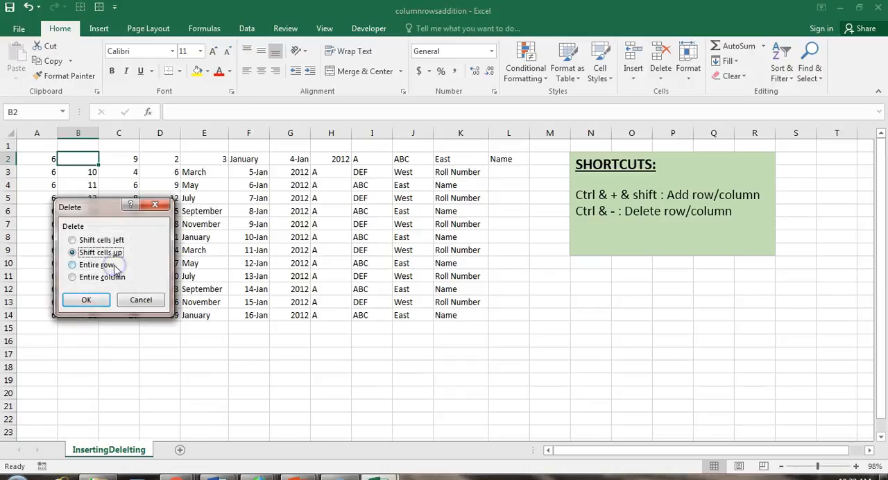
drag(123, 206, 200, 171)
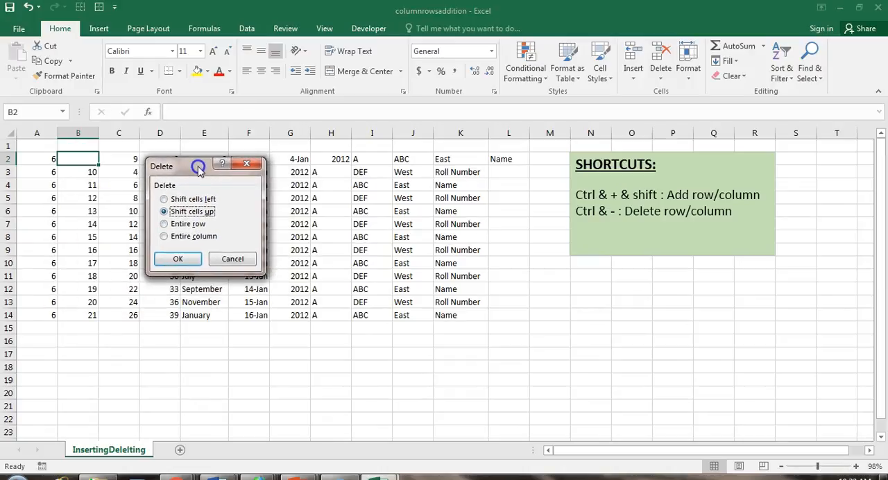
click(164, 199)
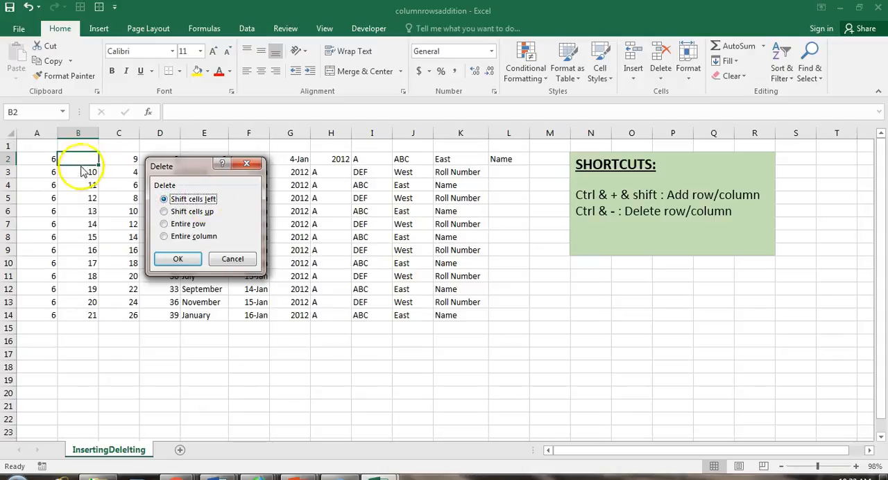
click(178, 259)
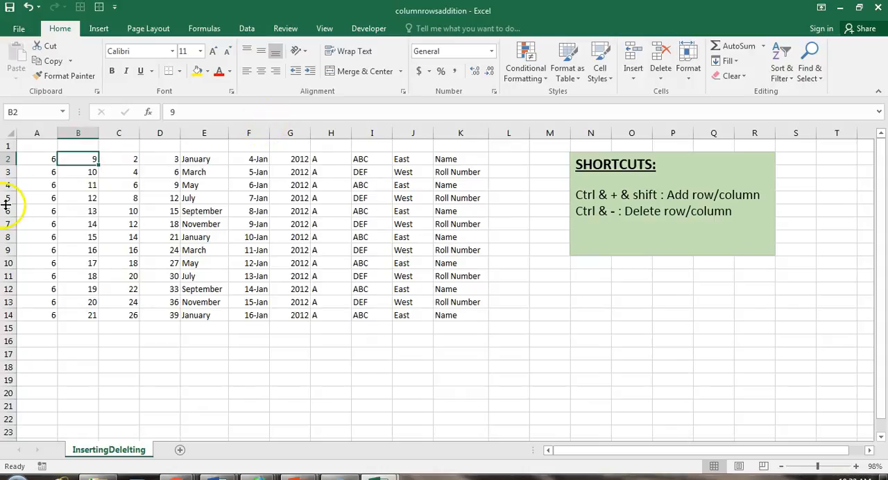
Insert a blank cell at B2, shifting the existing cells in column B down.
right_click(88, 157)
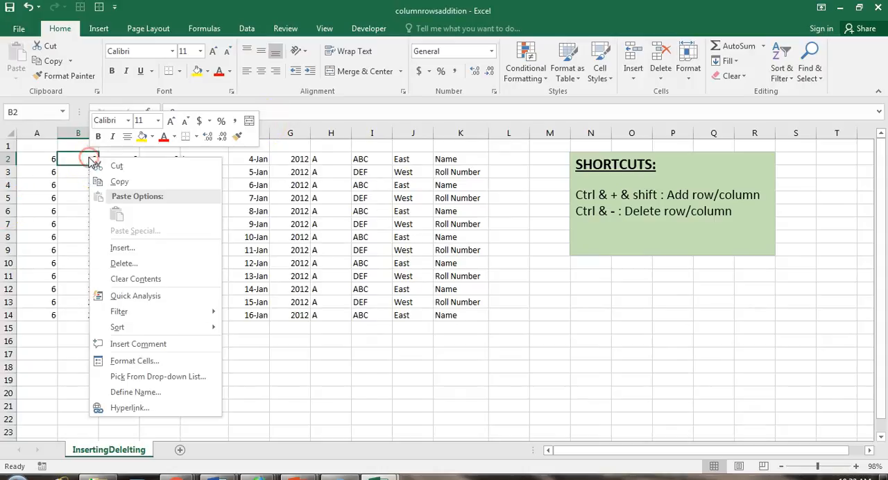
click(131, 248)
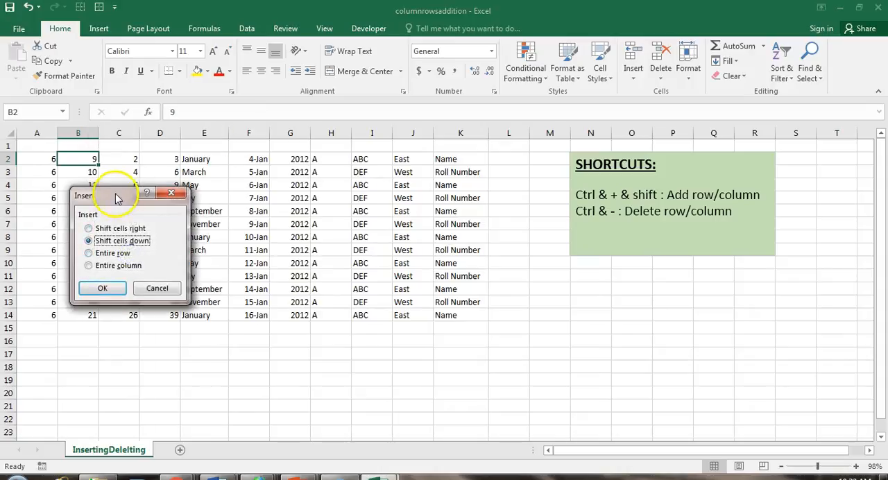
drag(114, 197, 234, 133)
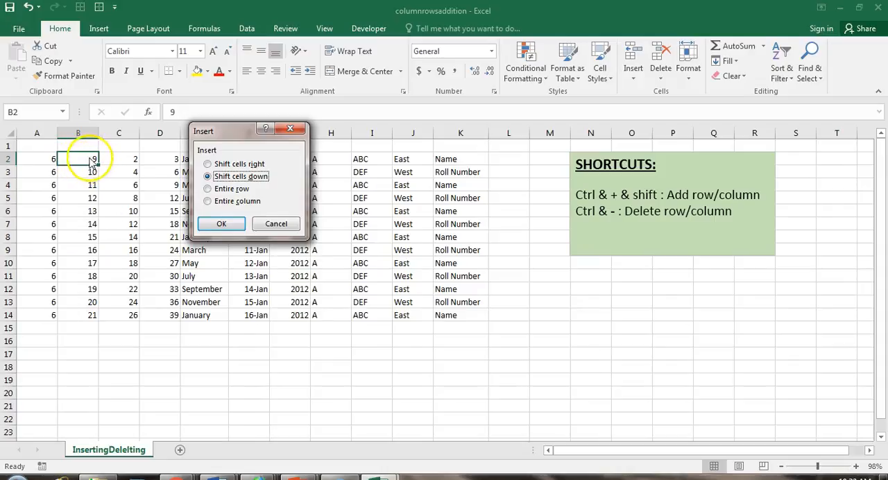
click(222, 223)
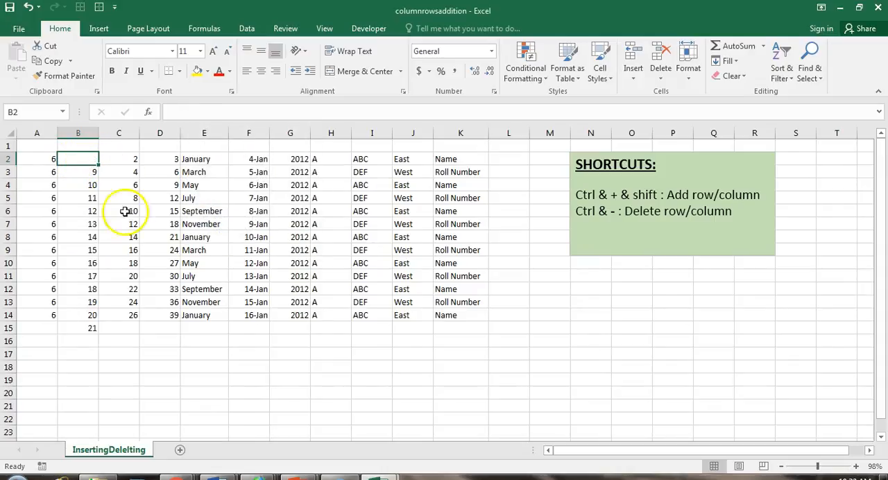
Delete the blank cell B2, shifting the cells below it up.
right_click(82, 160)
click(128, 269)
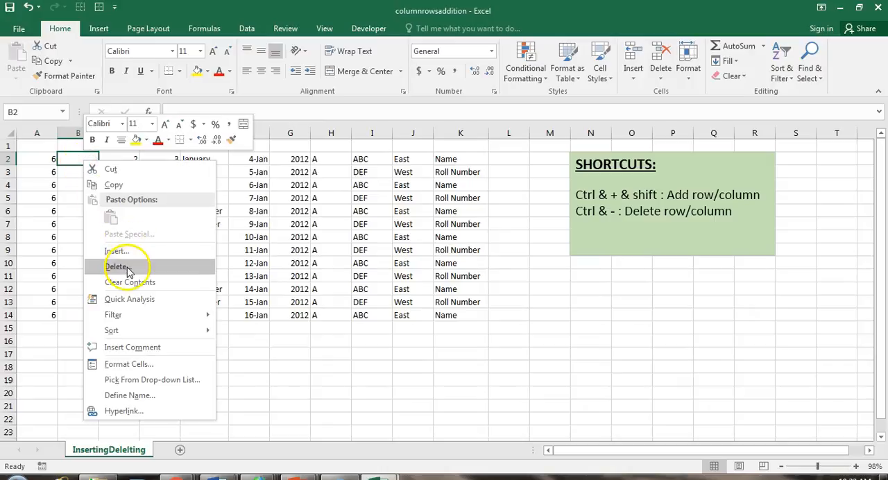
drag(119, 206, 265, 151)
click(259, 240)
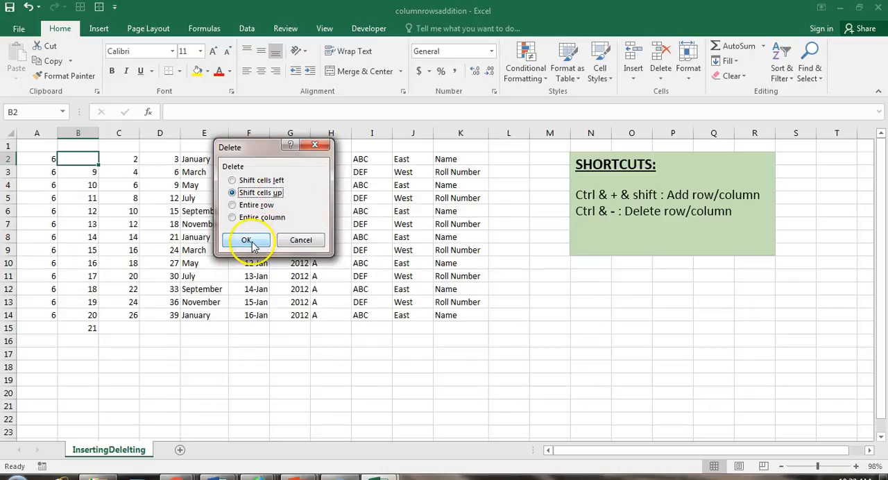
Insert an entire blank row at cell B2, above the first row of data.
click(80, 164)
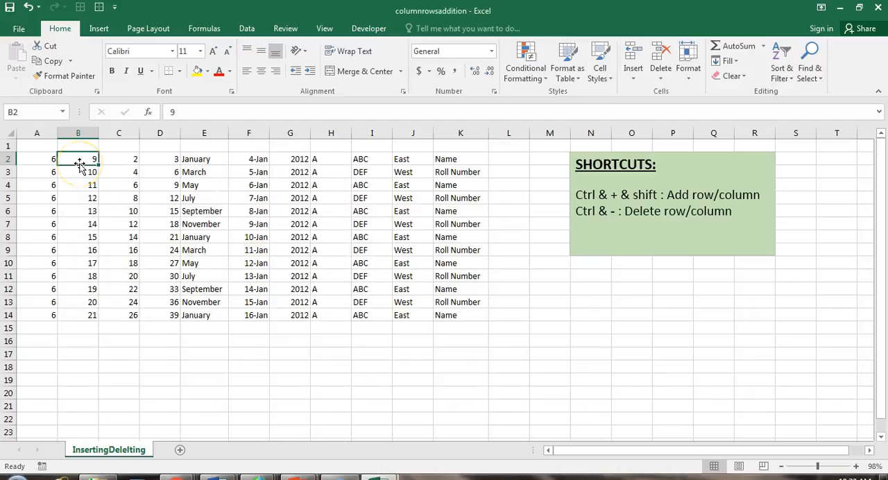
right_click(81, 156)
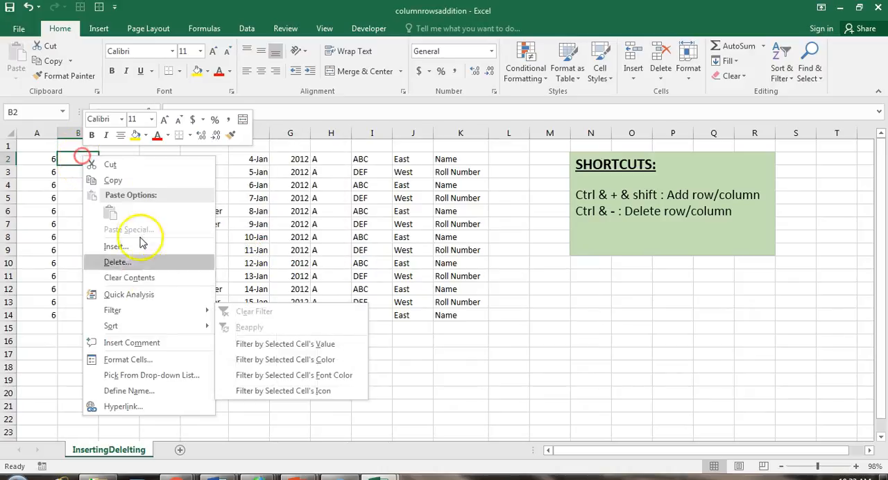
click(136, 251)
drag(123, 191, 248, 167)
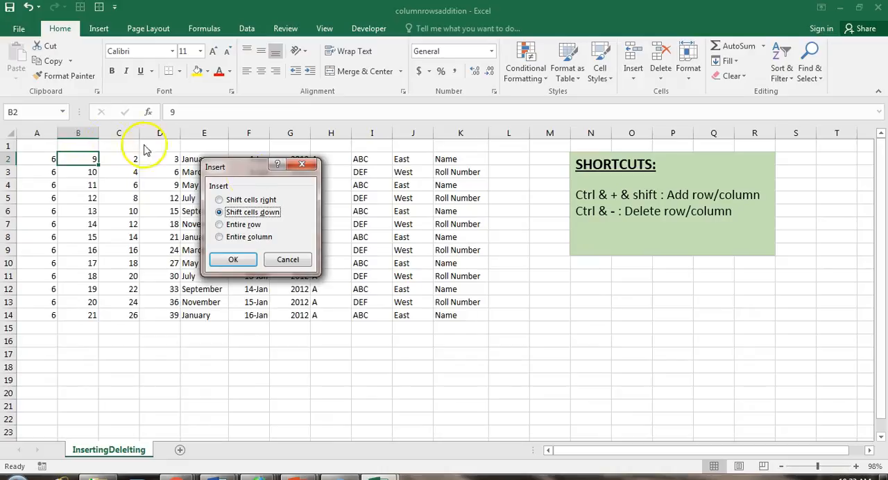
drag(251, 163, 239, 165)
click(235, 226)
click(207, 226)
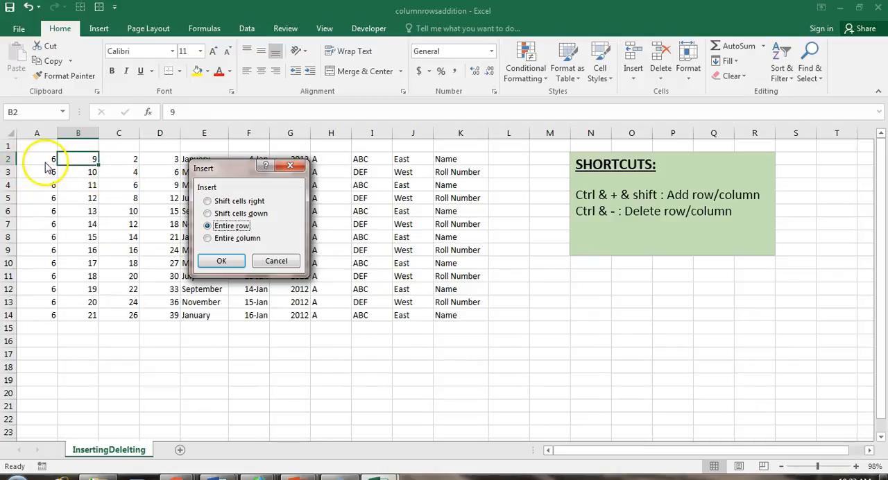
click(221, 263)
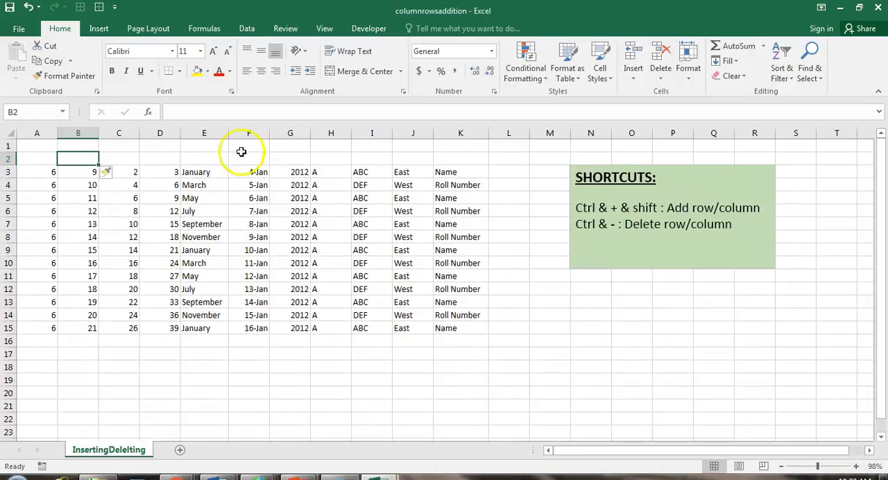
Insert an entire blank column at cell D2, between the third and fourth data columns.
right_click(157, 160)
click(190, 252)
drag(184, 192, 287, 158)
click(256, 231)
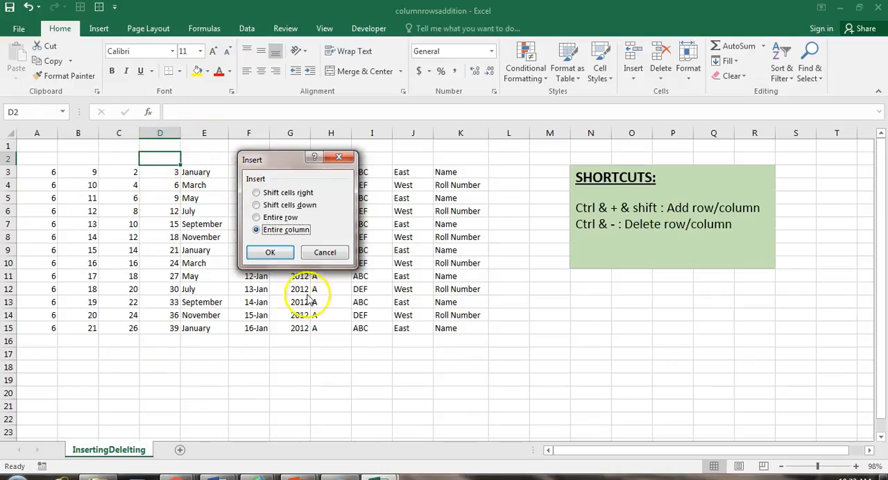
click(270, 253)
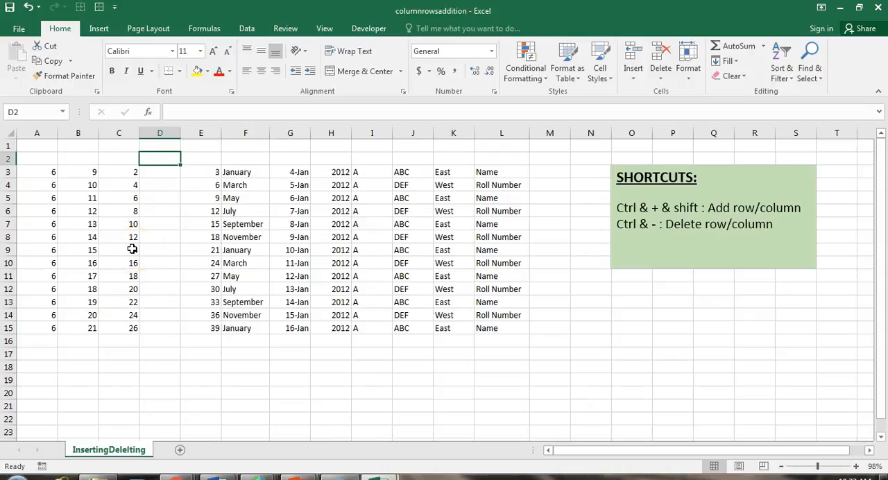
Delete the entire row 9 from the data, starting from cell A9.
click(9, 250)
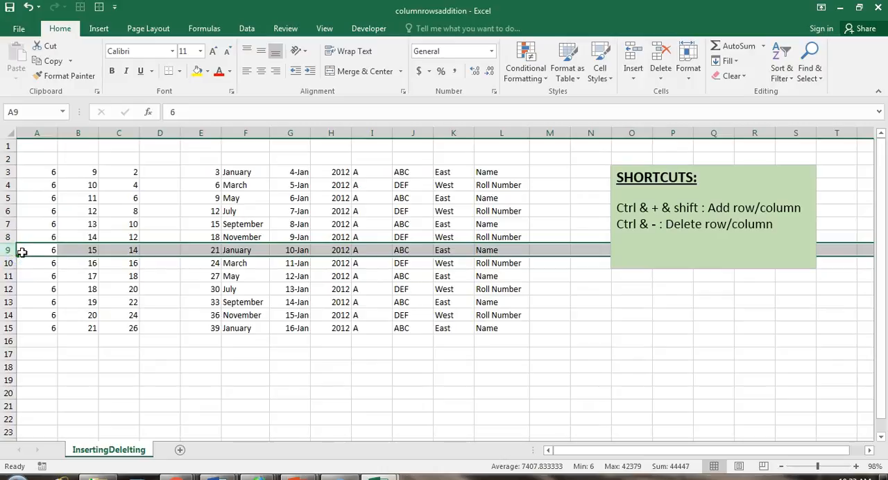
click(31, 251)
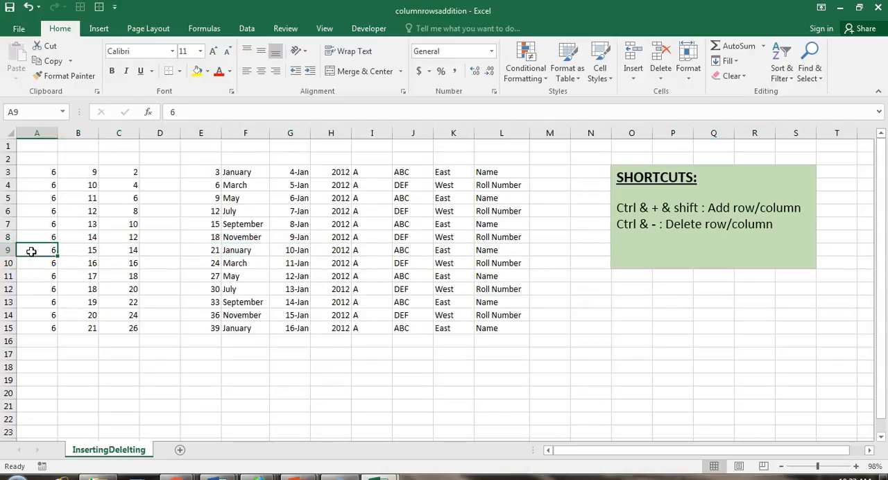
right_click(30, 251)
click(62, 323)
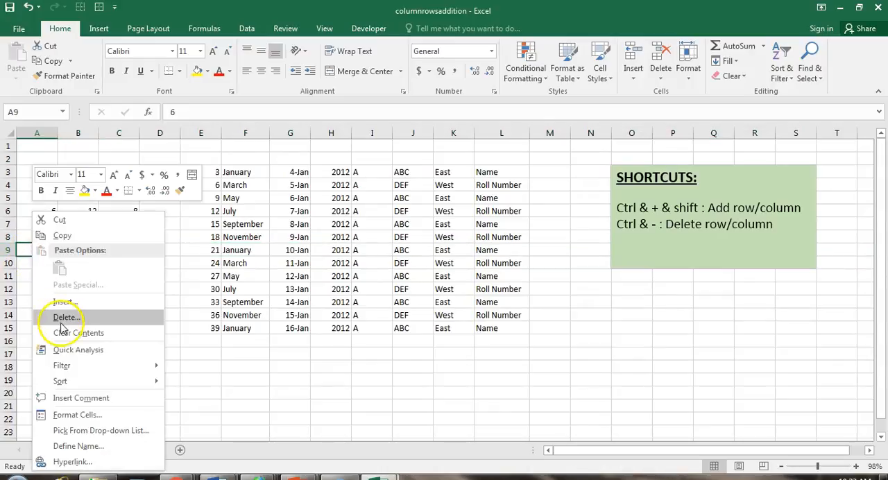
drag(60, 262, 336, 164)
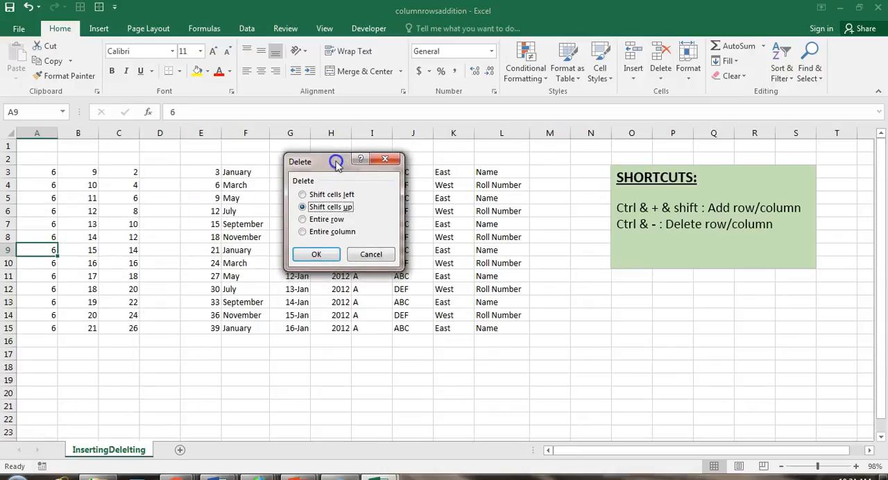
click(302, 220)
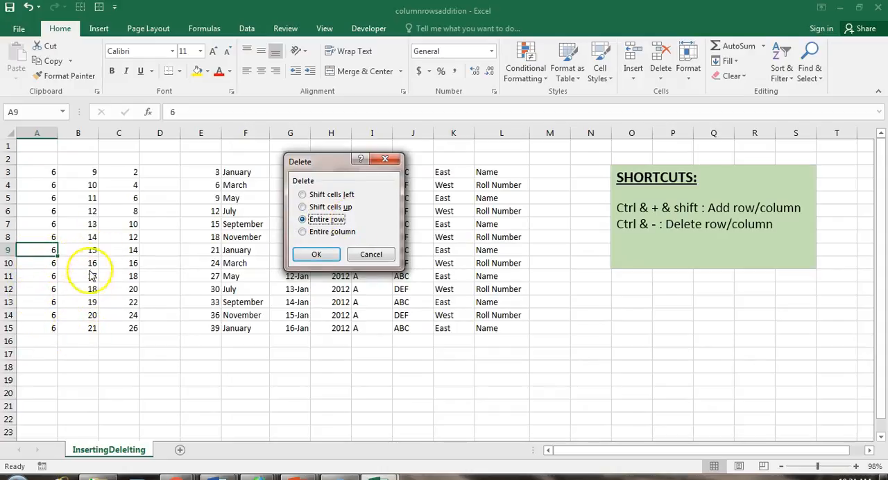
click(321, 256)
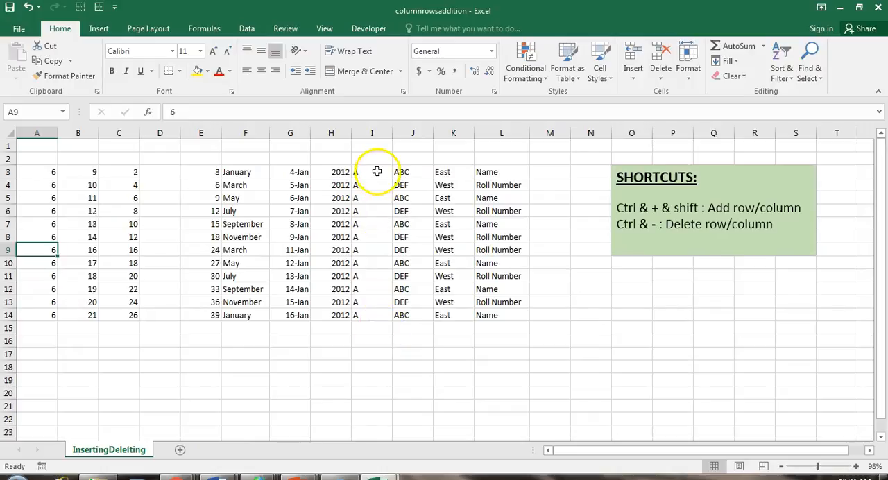
Delete the entire column I, which holds the A entries, starting from cell I3.
right_click(374, 171)
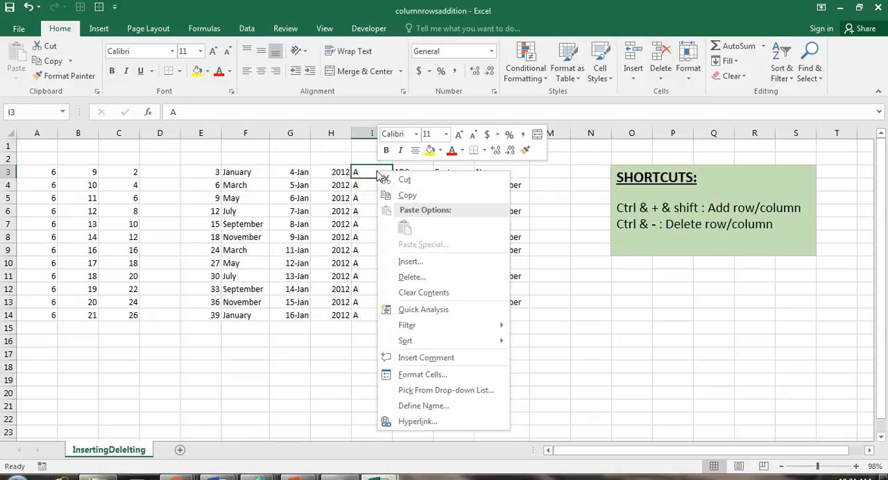
click(386, 277)
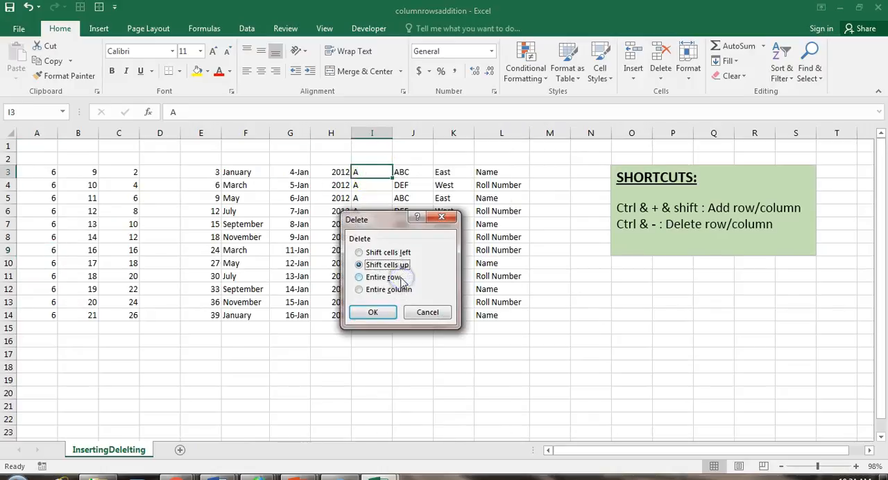
click(359, 289)
click(366, 312)
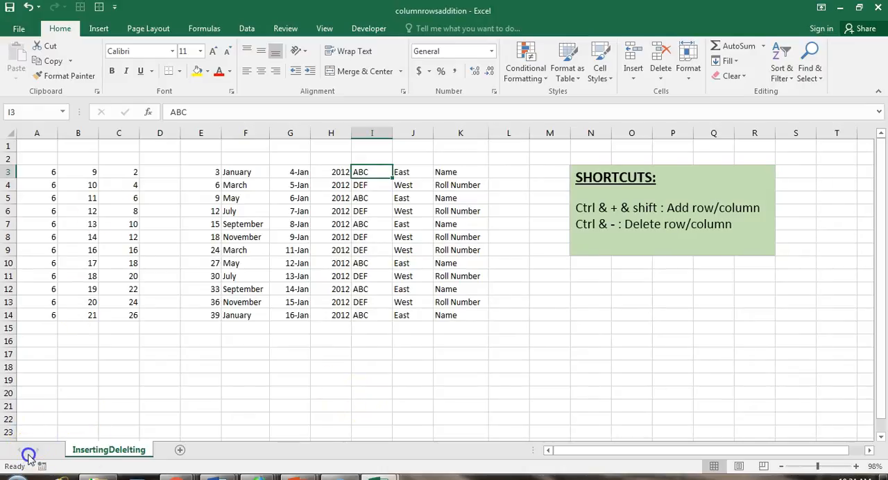
Undo the earlier row and column insertions and deletions to restore the original data layout.
key(ctrl+z)
key(ctrl+z)
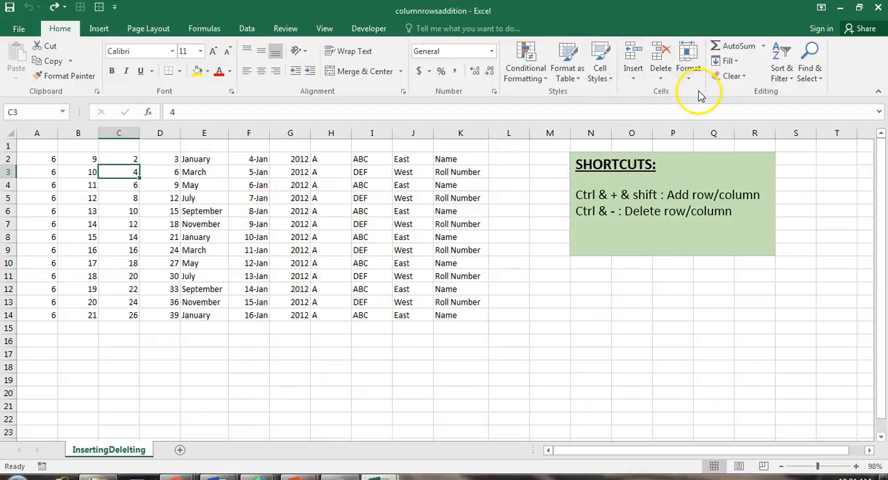
click(638, 79)
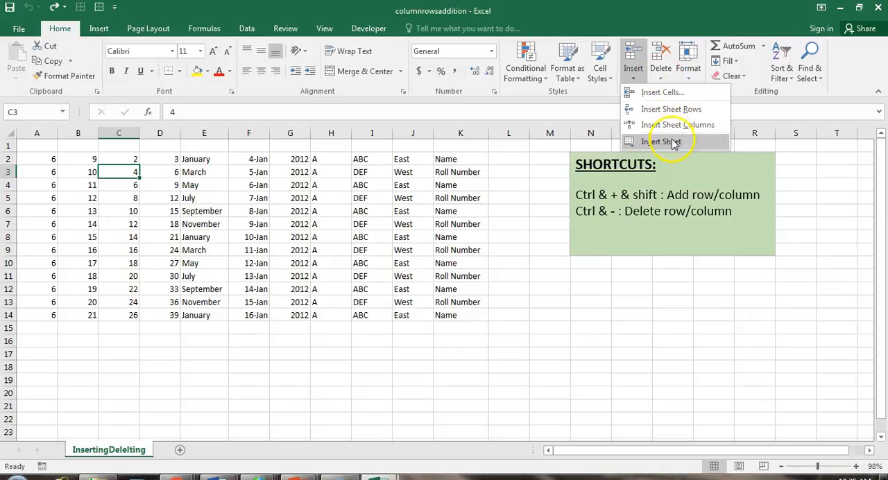
click(660, 79)
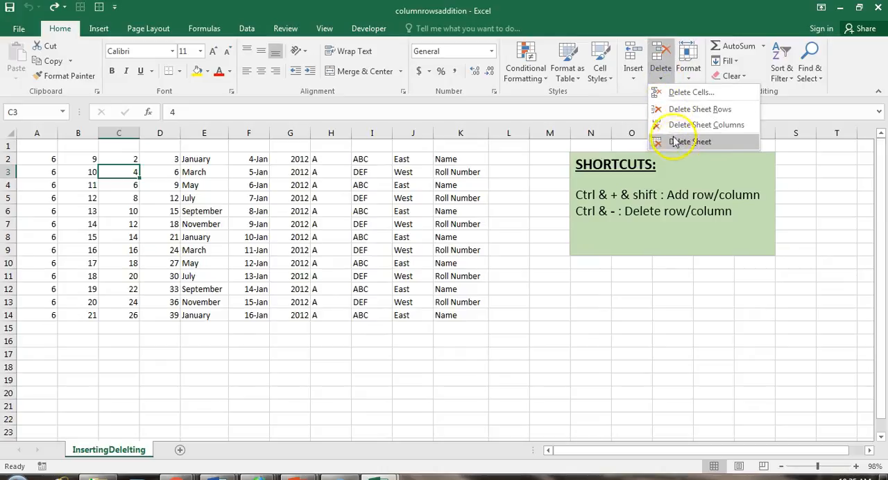
click(638, 95)
click(686, 77)
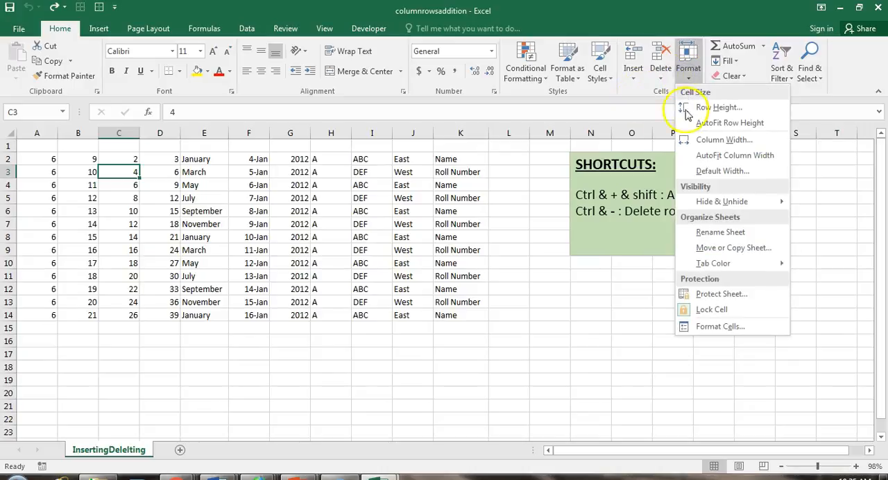
click(516, 234)
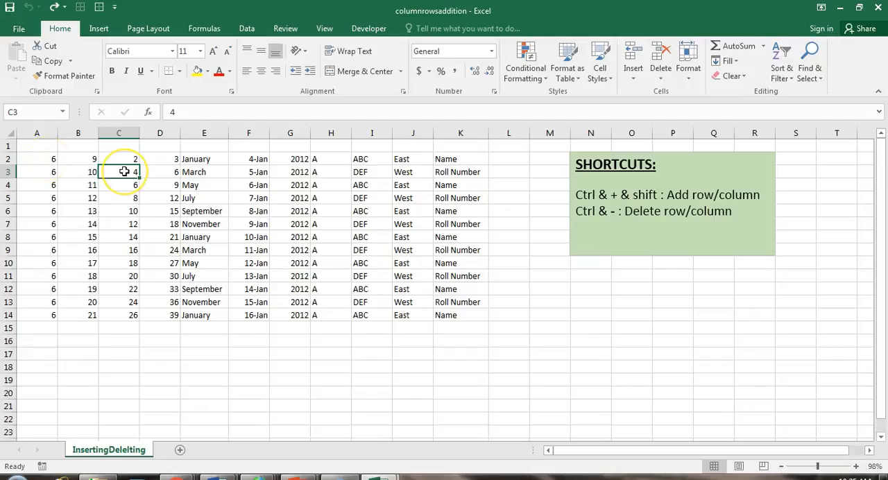
Move the cell block A2:B3 to the empty cells L17:M18, and undo the move.
click(48, 159)
drag(48, 159, 75, 172)
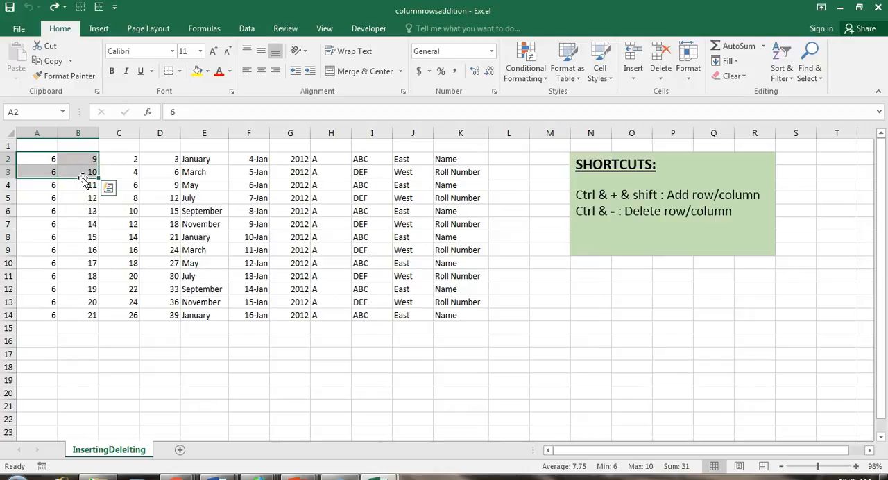
drag(83, 179, 541, 366)
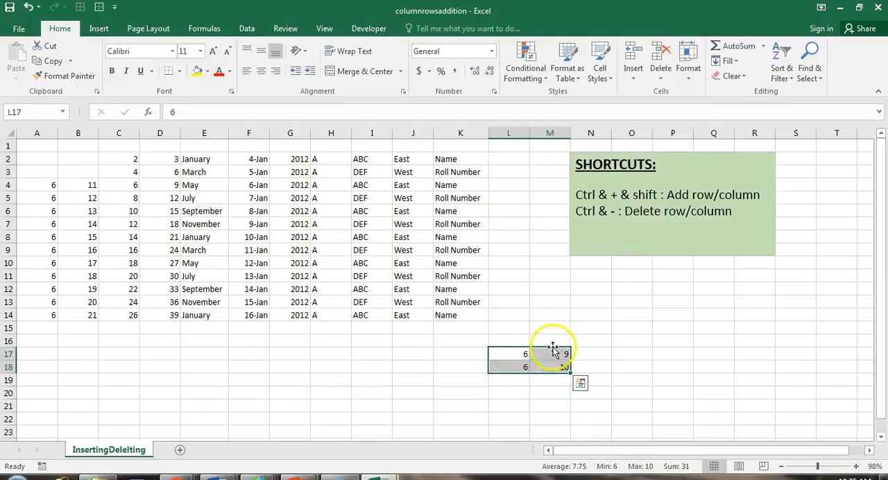
click(591, 342)
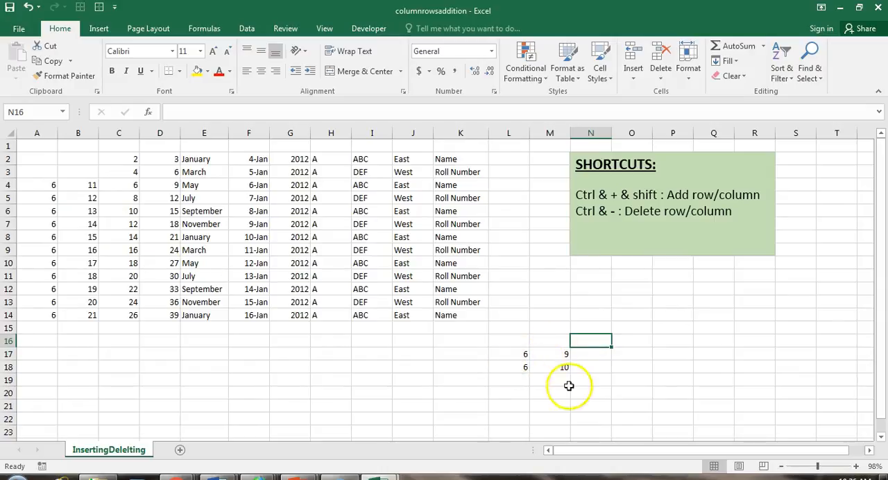
click(30, 10)
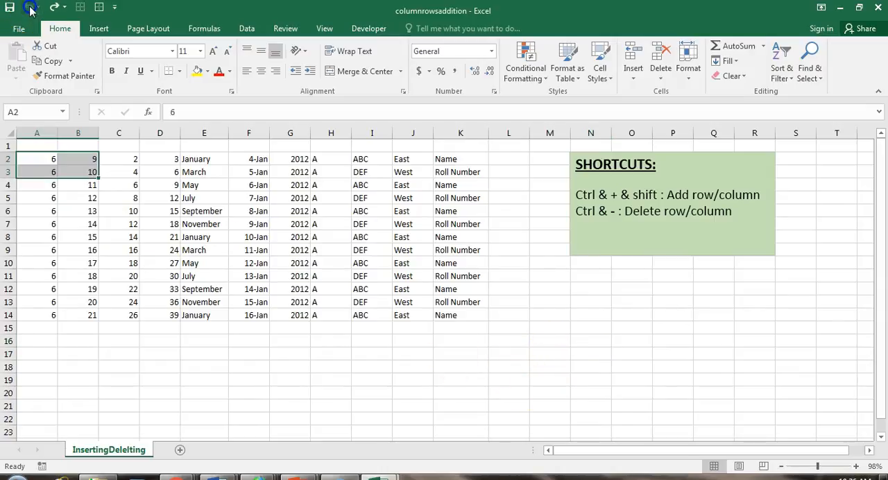
click(249, 289)
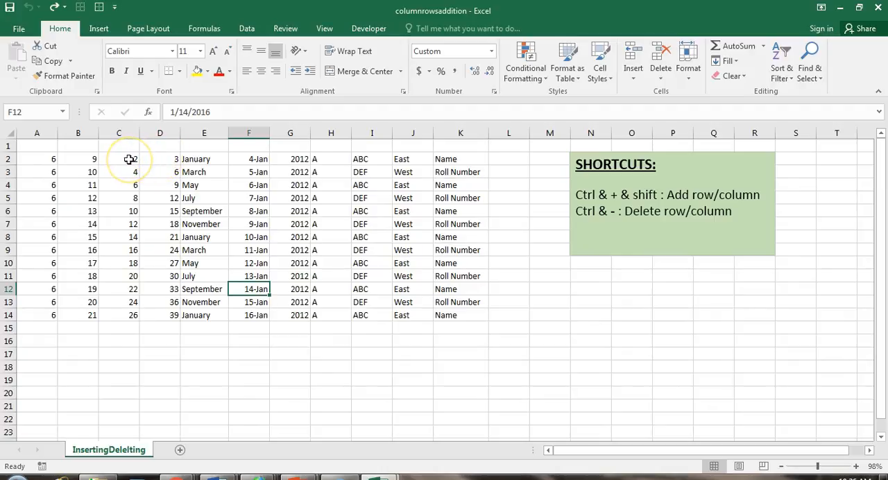
Move cell C2 onto D2, replacing the data already there, and undo the move.
click(131, 161)
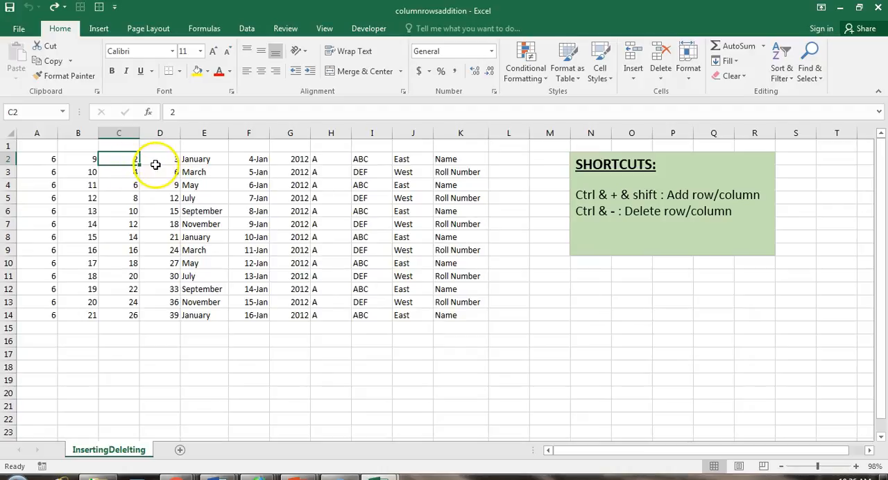
drag(119, 166, 162, 167)
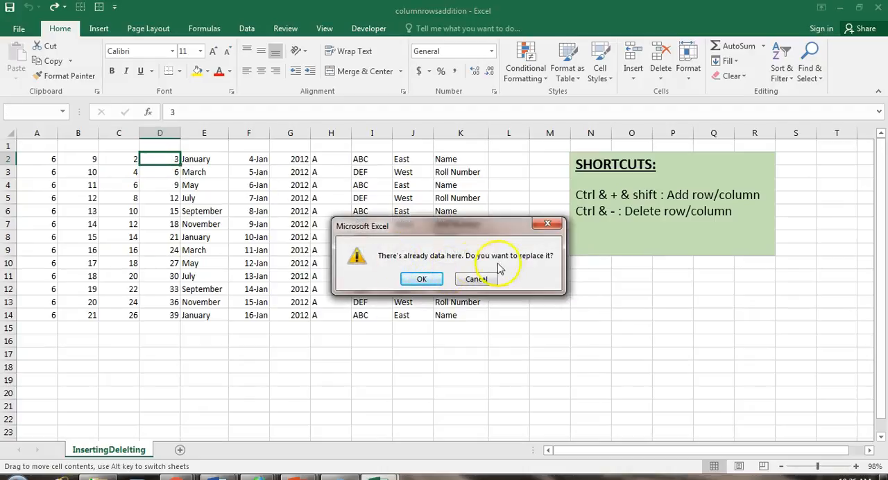
click(419, 279)
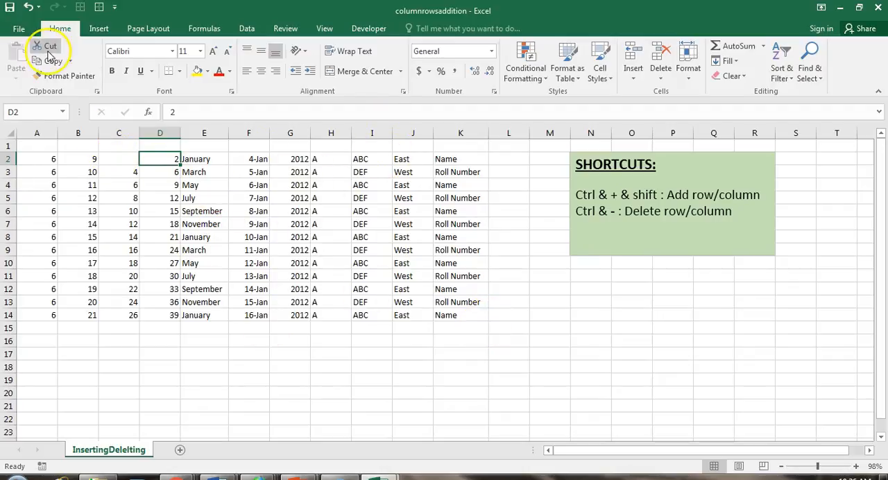
click(28, 7)
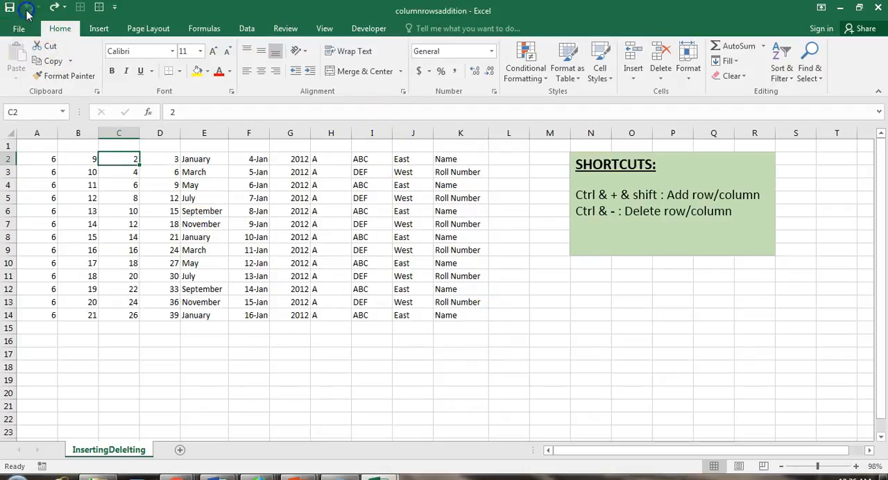
click(232, 287)
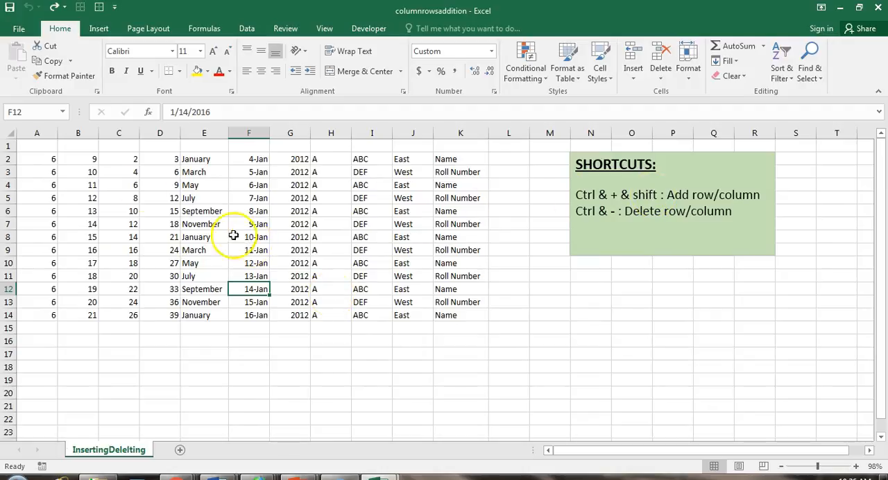
Insert two blank columns at column C, one after the other, using the selected entire column.
click(112, 134)
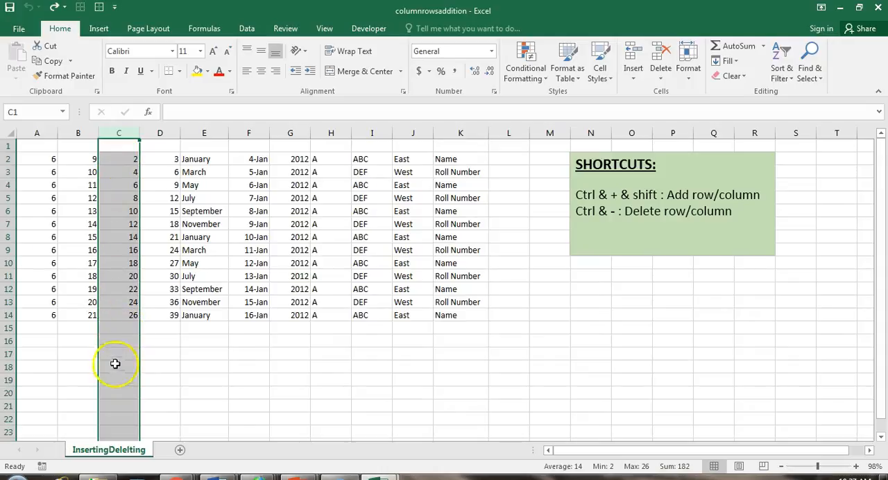
click(121, 132)
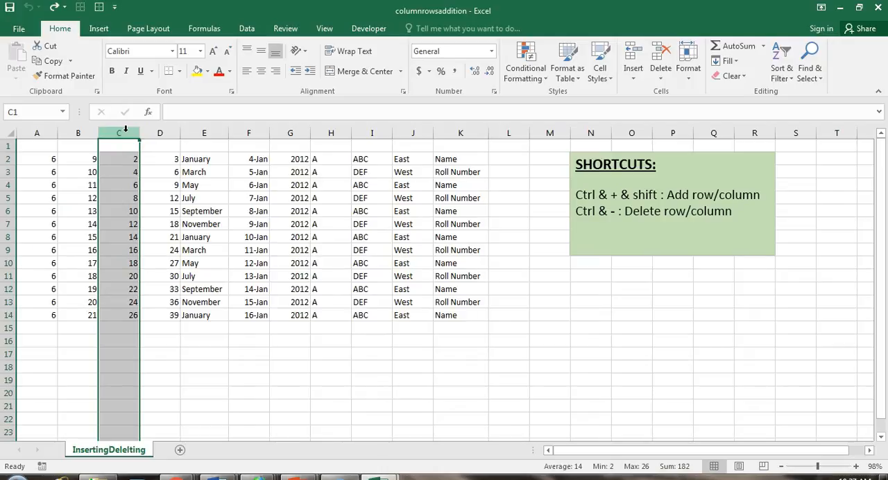
key(ctrl+shift+plus)
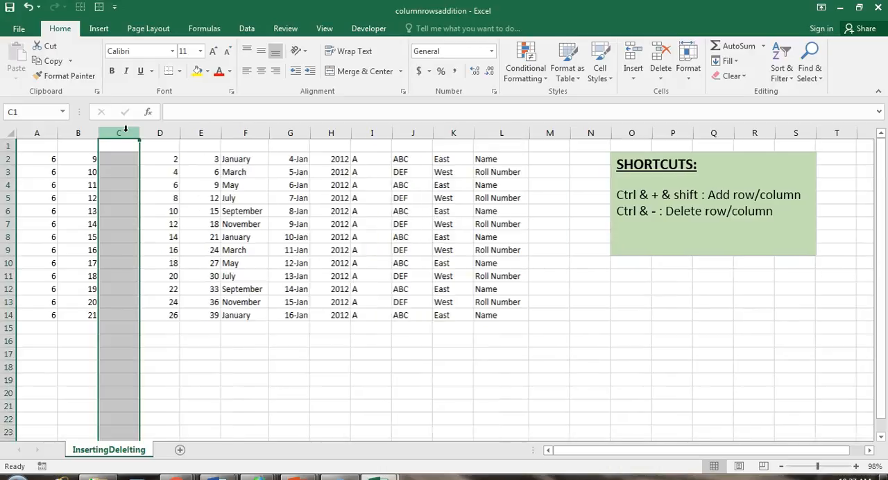
click(171, 390)
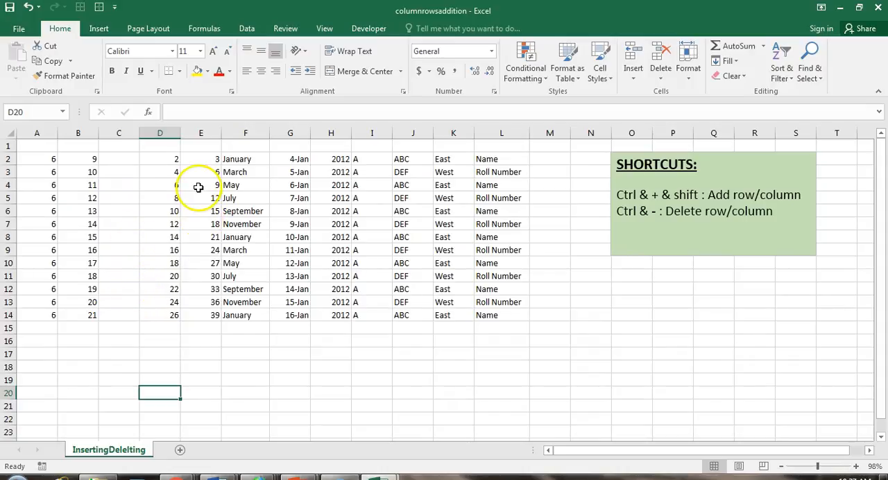
click(118, 129)
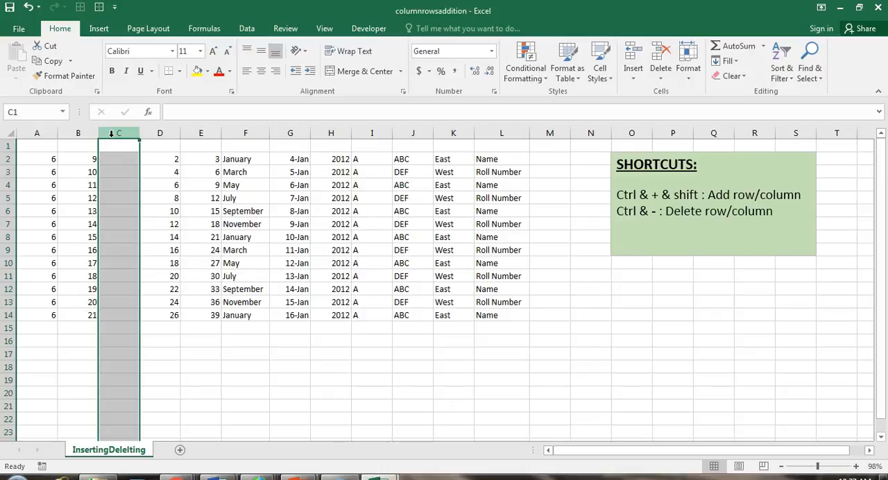
key(ctrl+shift+plus)
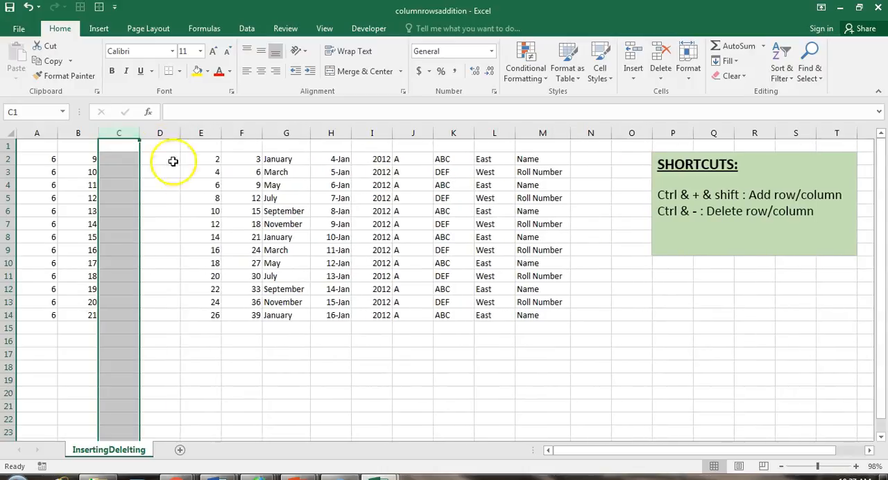
click(27, 211)
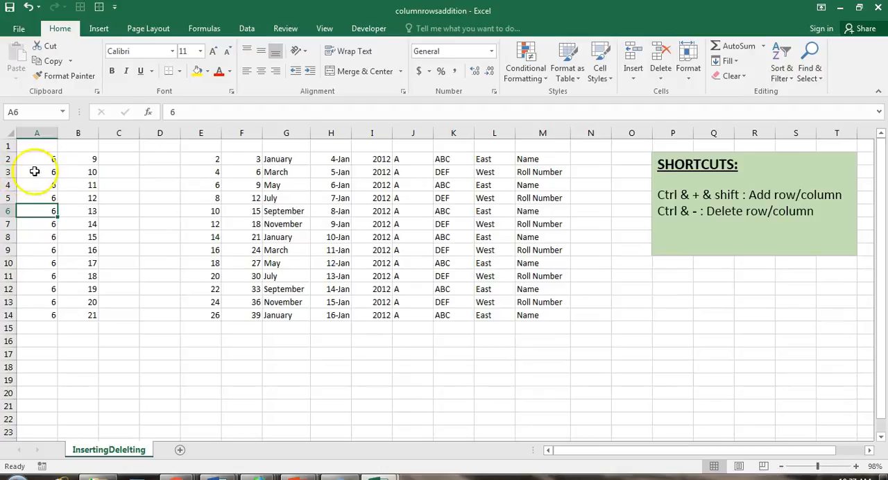
Insert one blank row at row 3, between the first and second rows of data.
click(8, 172)
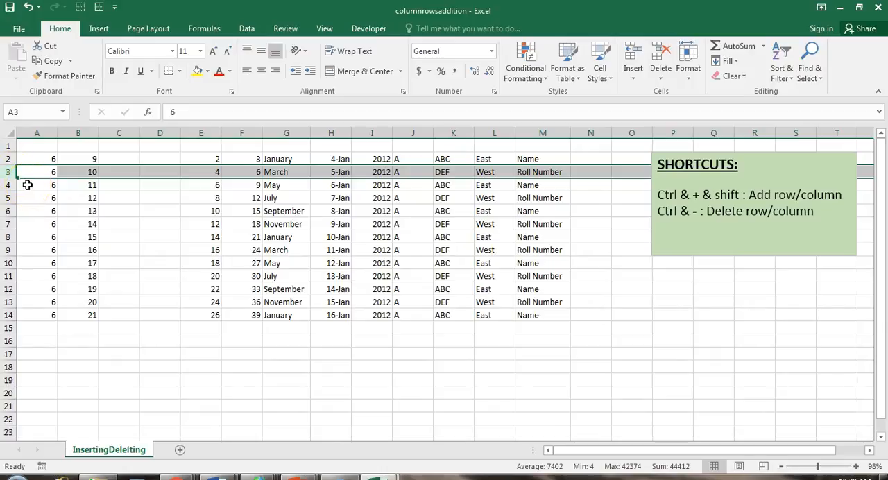
key(ctrl+shift+plus)
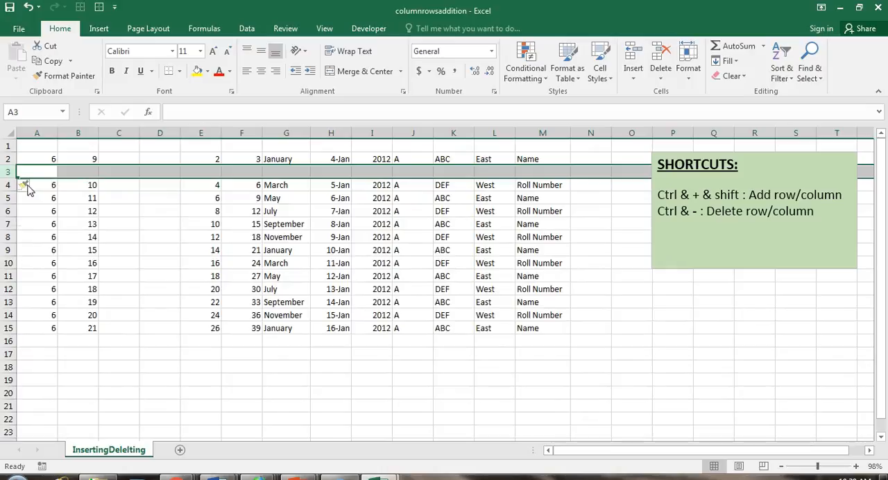
click(119, 198)
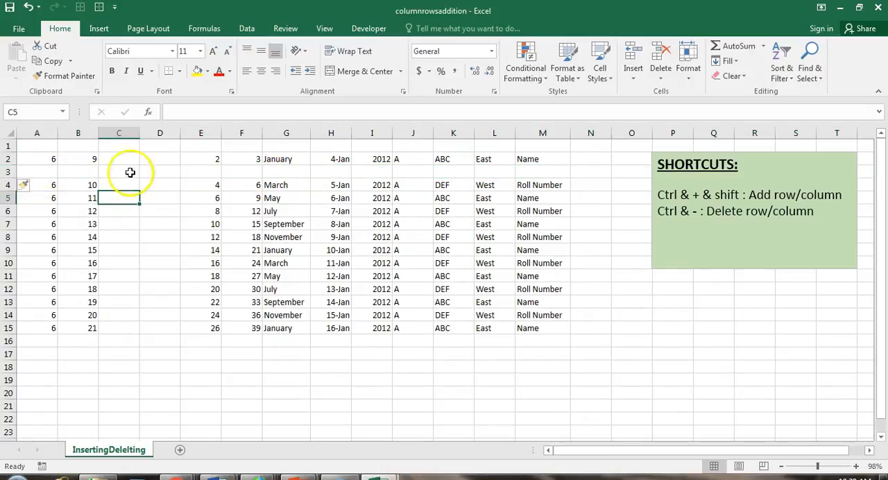
Insert six blank rows at row 7, above the September row with 8-Jan.
click(10, 223)
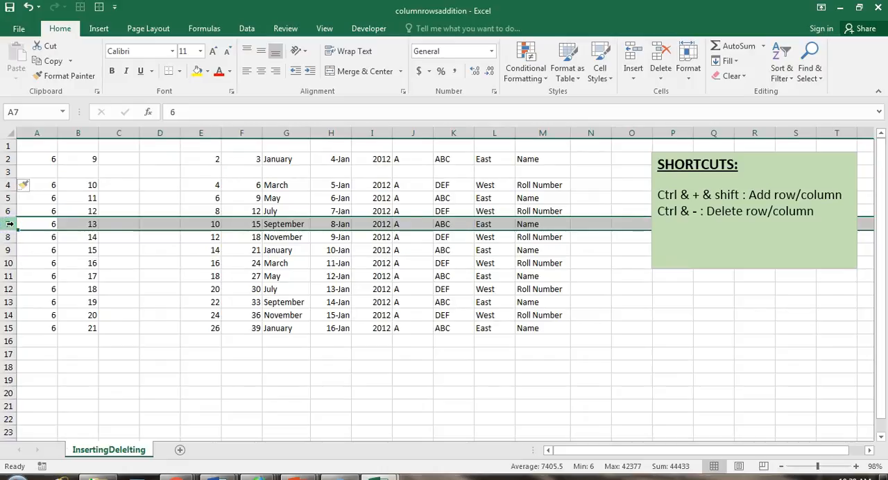
key(ctrl+shift+plus)
key(ctrl+shift+plus)
key(ctrl+shift+plus)
key(ctrl+shift+plus)
key(ctrl+shift+plus)
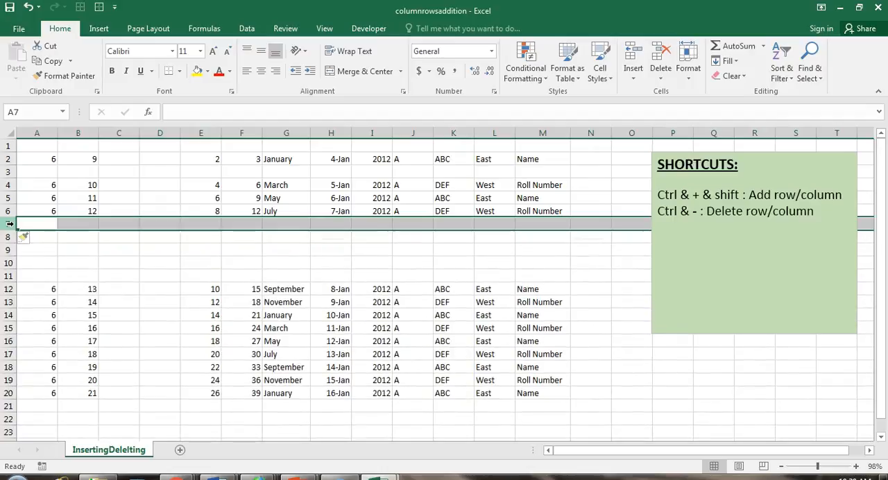
key(ctrl+shift+plus)
click(267, 287)
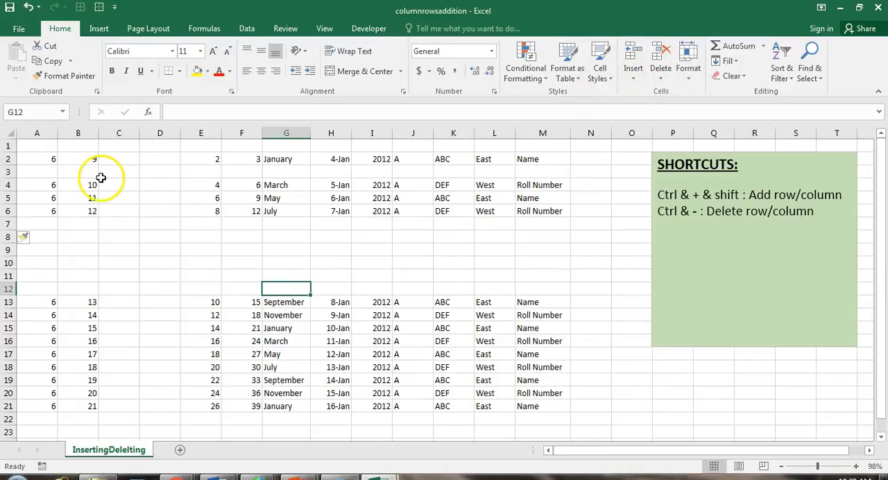
Undo all the blank row and column insertions at rows 7 and 3 and column C.
click(28, 7)
click(27, 7)
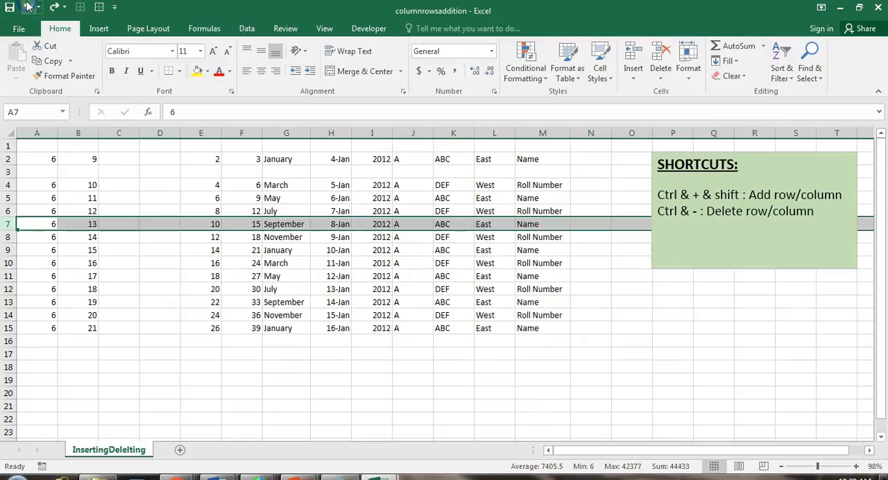
click(28, 7)
click(28, 7)
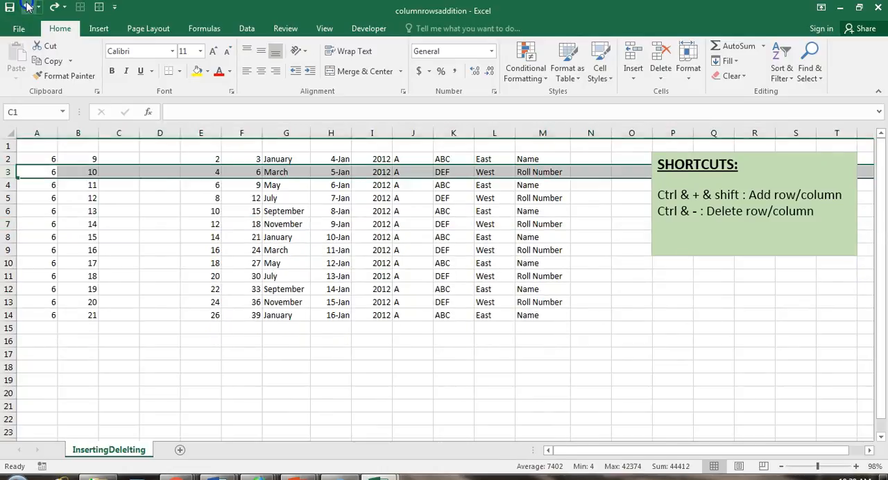
click(28, 7)
click(260, 260)
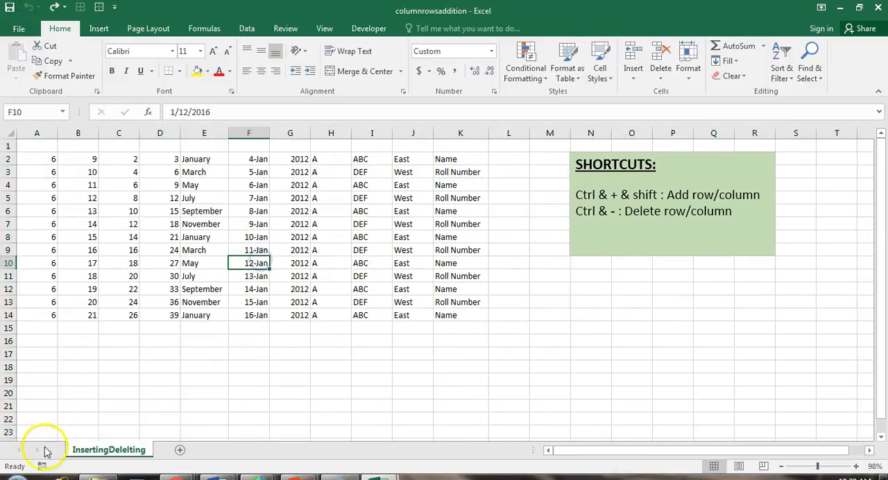
click(80, 380)
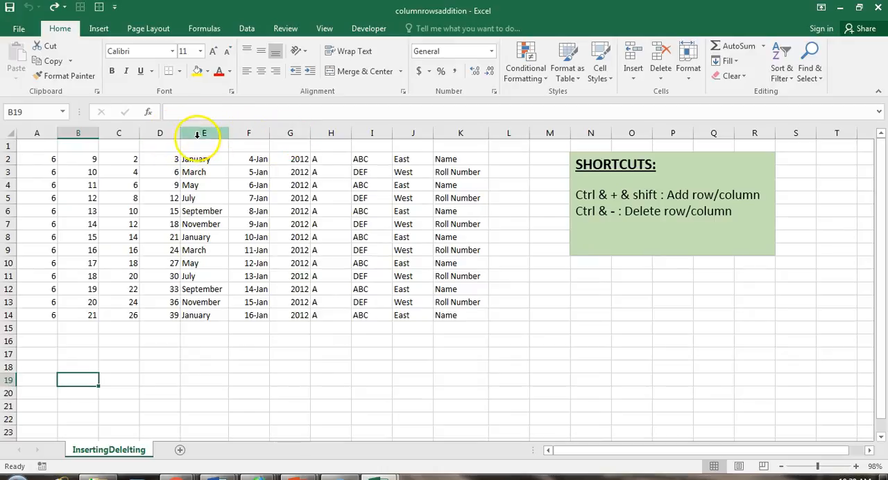
Insert four blank columns at once in front of columns D to G, and undo the insertion.
drag(165, 133, 282, 136)
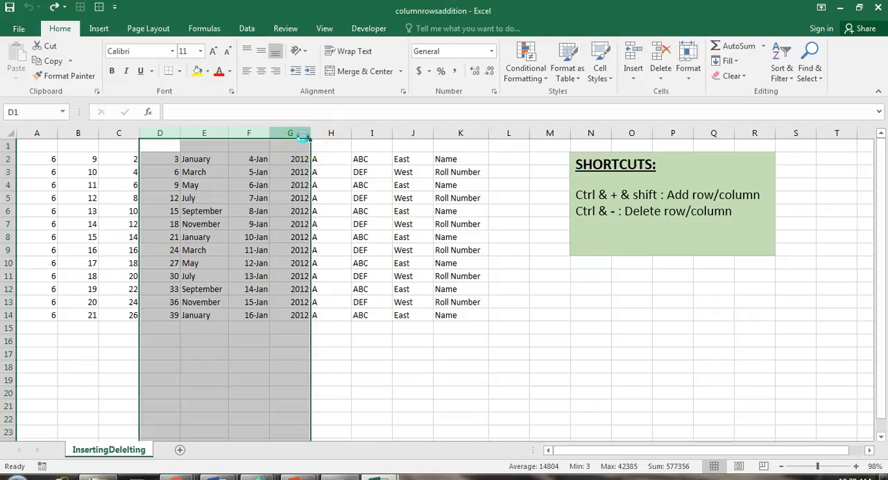
click(269, 206)
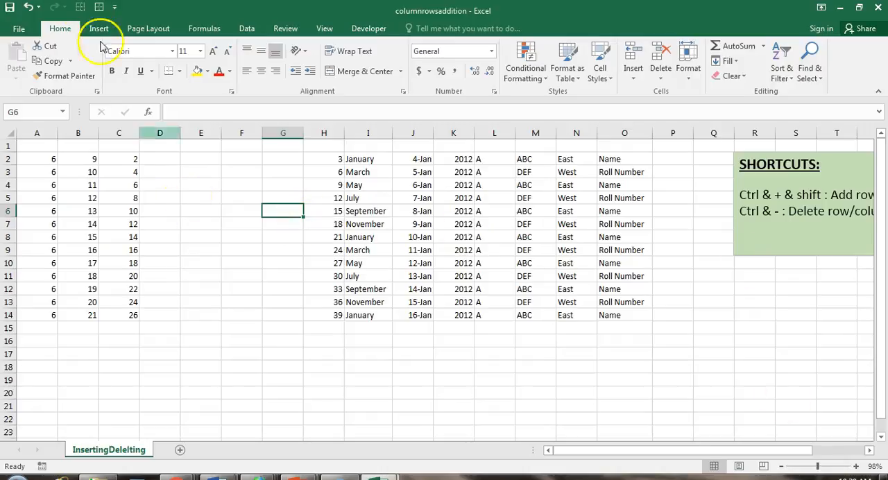
click(28, 7)
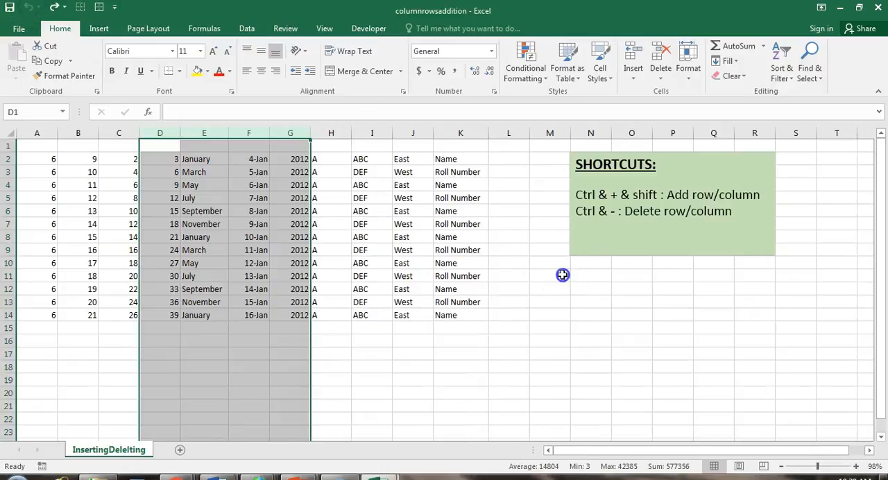
click(562, 274)
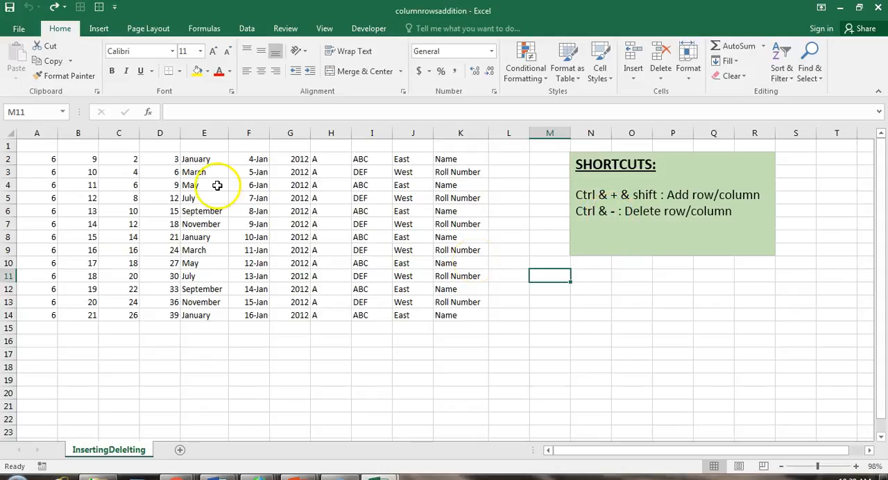
Delete the month-name column E and the entire row 5 containing 7-Jan.
click(200, 133)
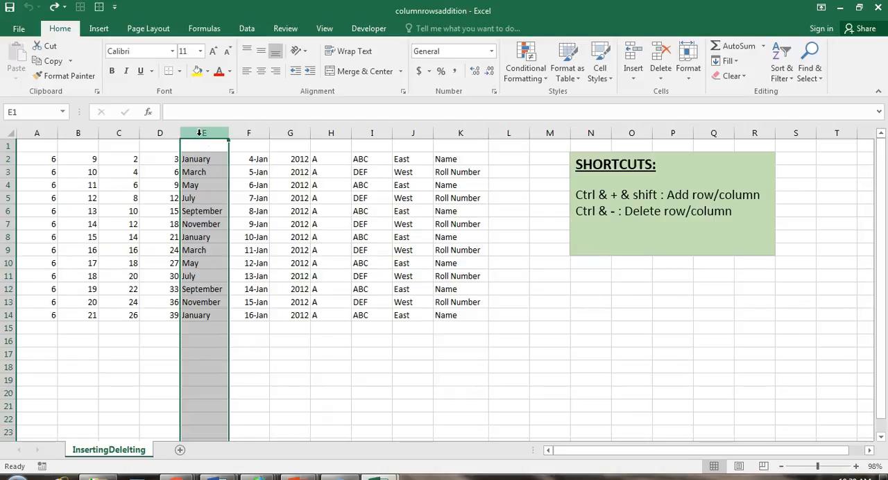
key(ctrl+minus)
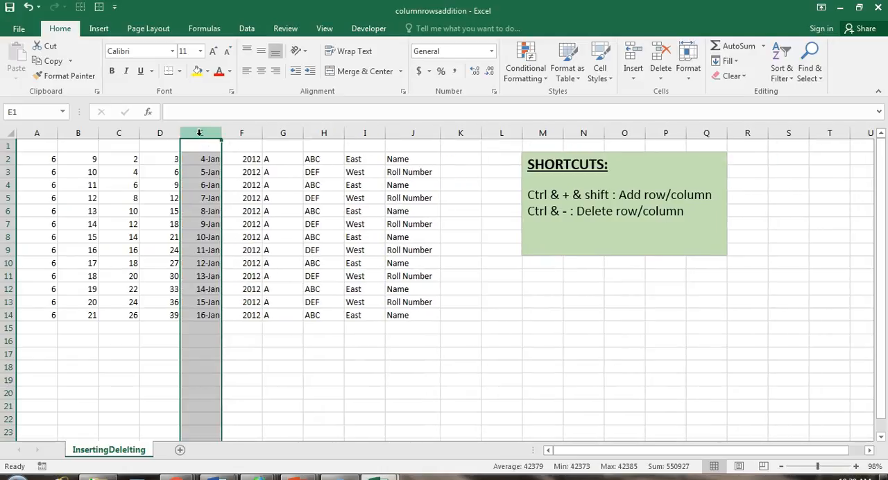
click(8, 197)
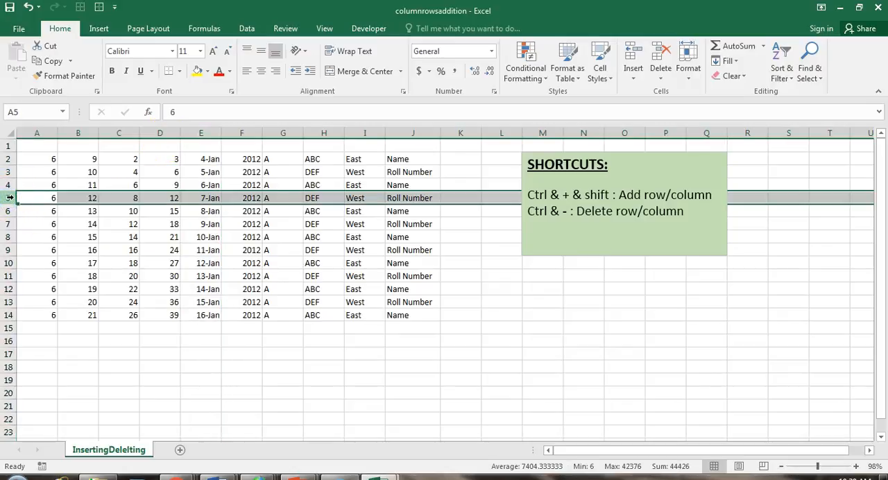
key(ctrl+minus)
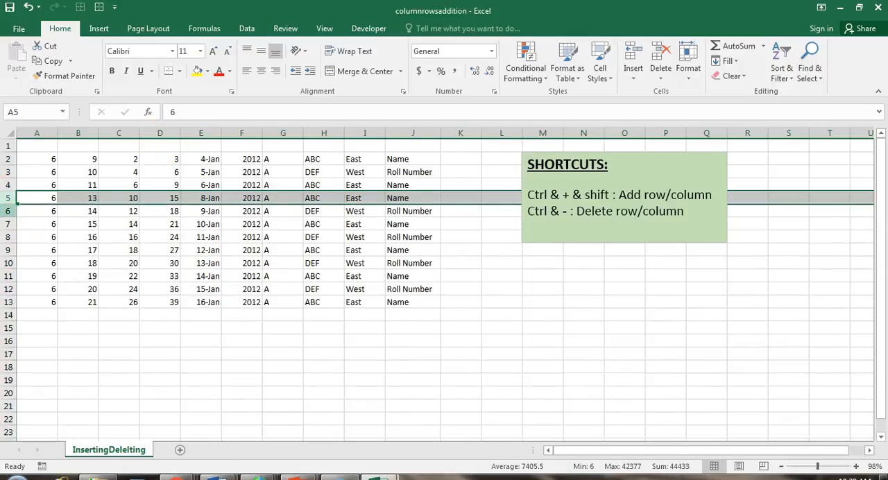
click(226, 343)
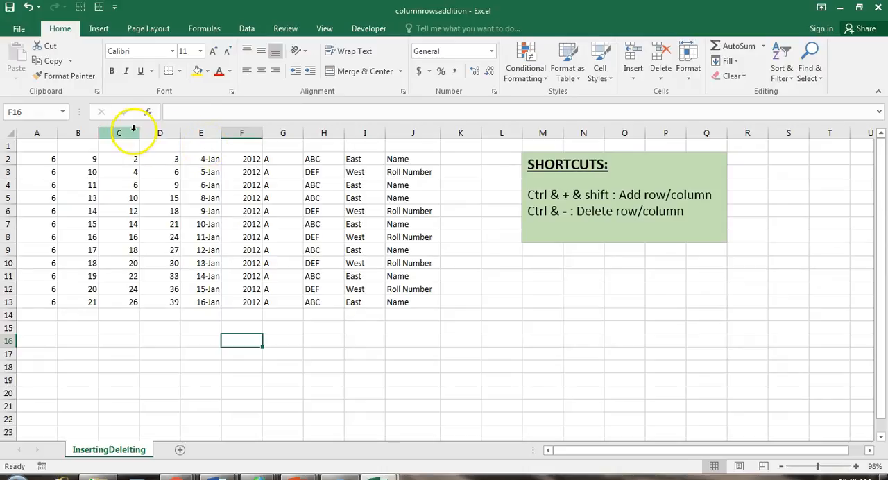
Delete columns C to H at once, and undo all the column and row deletions.
drag(129, 132, 329, 127)
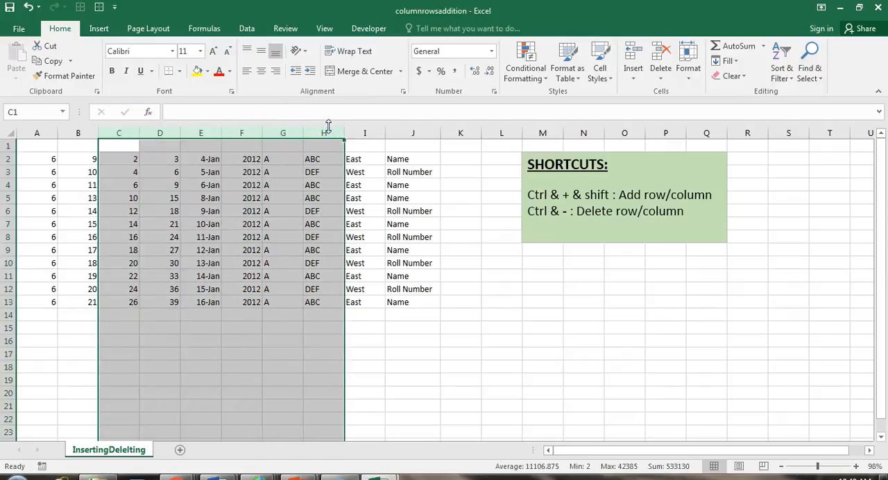
key(ctrl+minus)
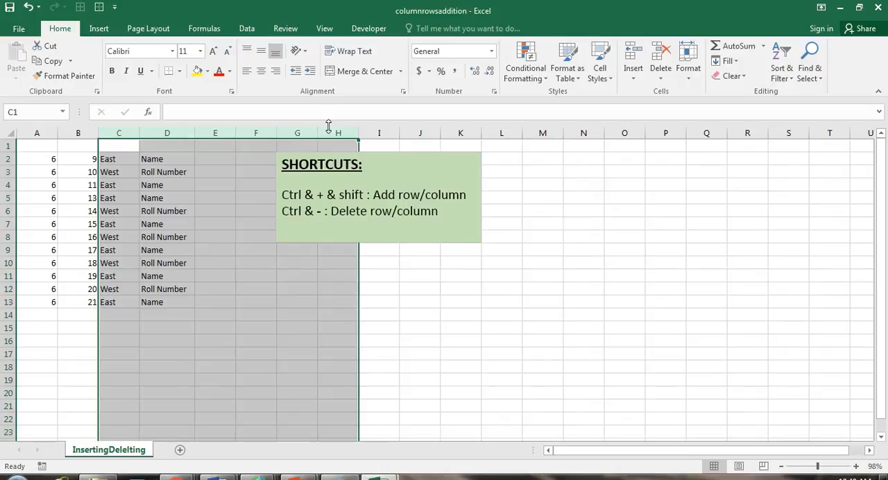
click(313, 264)
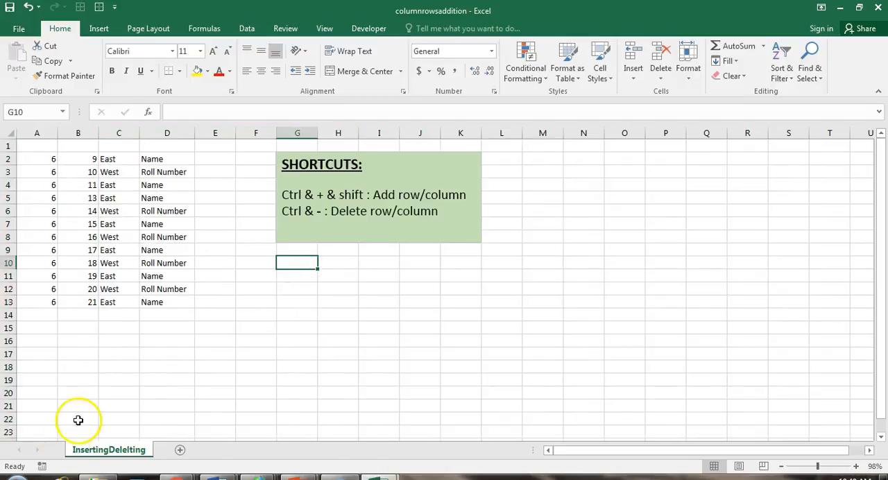
key(ctrl+z)
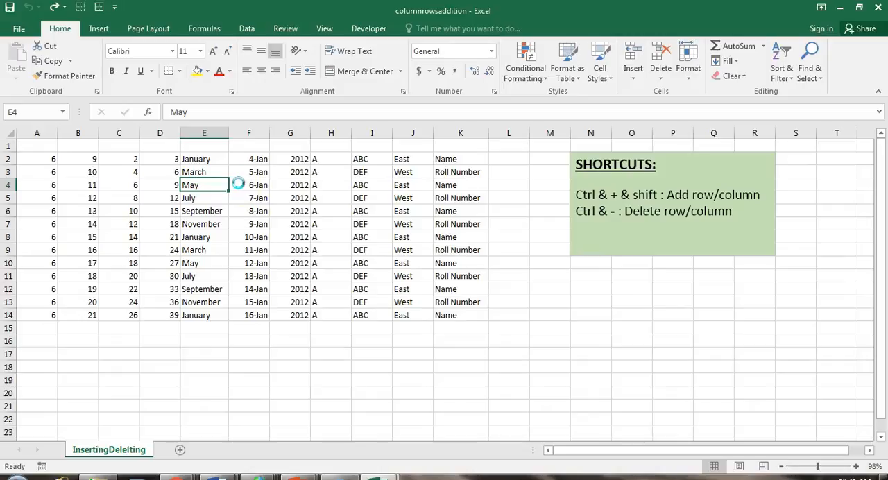
Insert an entire blank row above cell E4 containing May using the Entire row option, and undo the insertion.
key(ctrl+shift+plus)
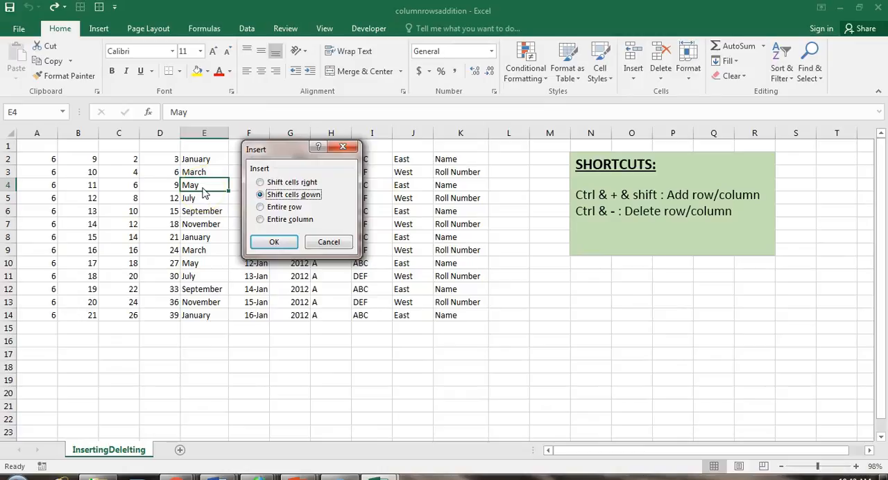
click(261, 183)
click(260, 206)
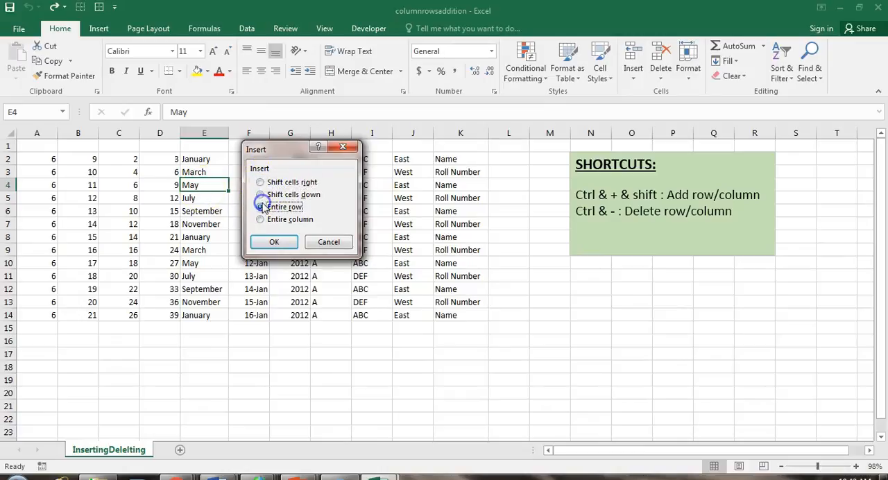
click(276, 241)
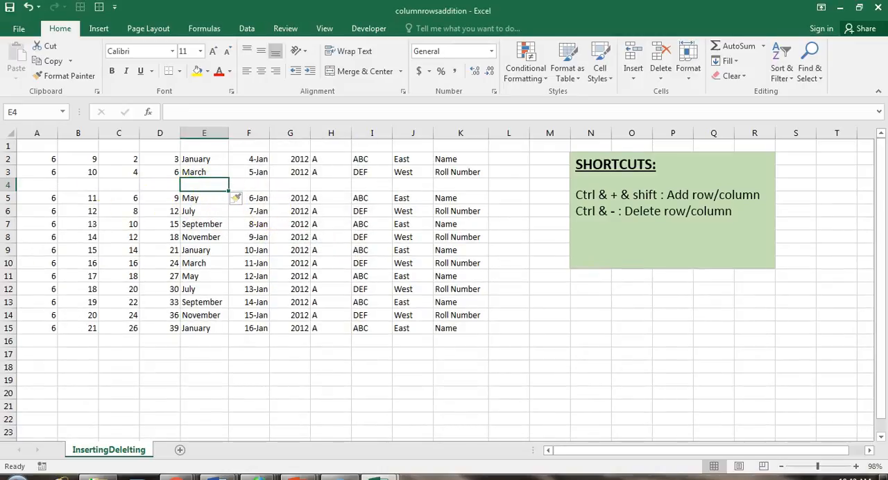
click(28, 6)
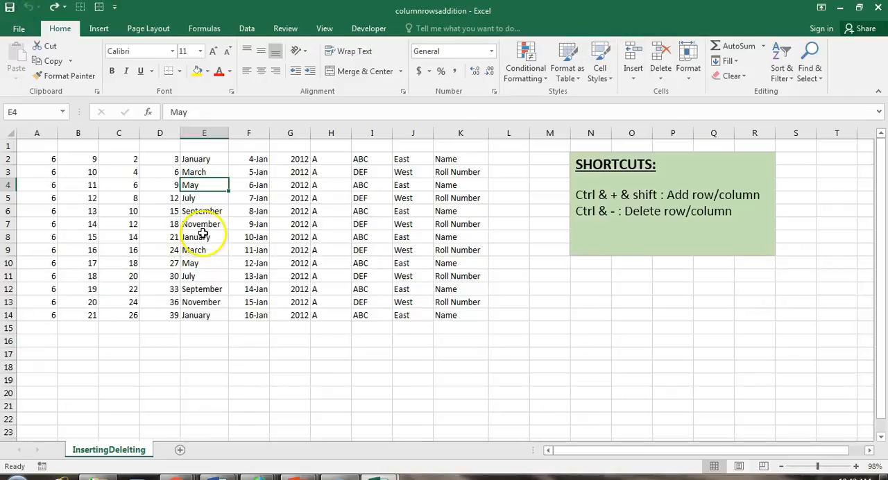